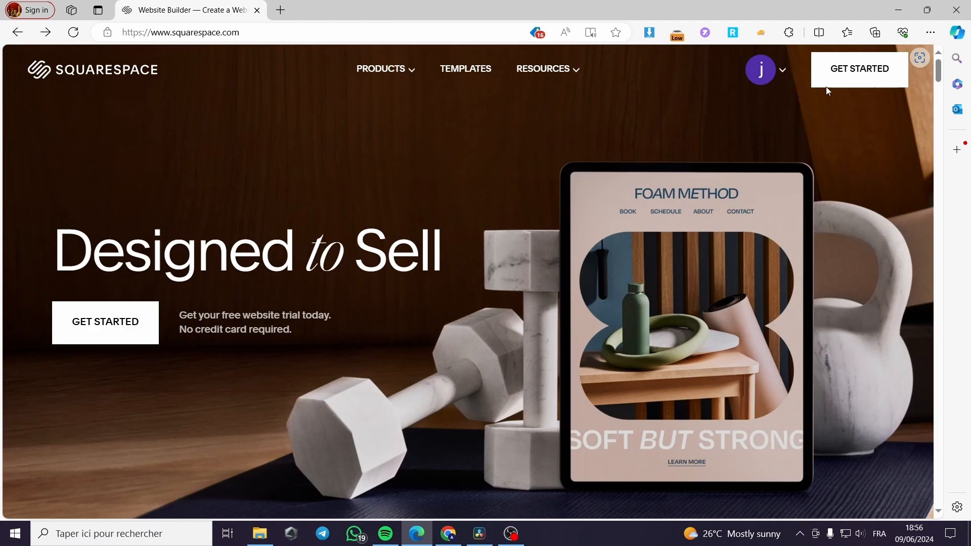
Step: Go to the account dashboard from the Squarespace home page
{"action": "scroll", "coordinate": [617, 380], "scroll_direction": "down", "scroll_amount": 4}
{"action": "scroll", "coordinate": [305, 381], "scroll_direction": "up", "scroll_amount": 4}
{"action": "left_click", "coordinate": [763, 72]}
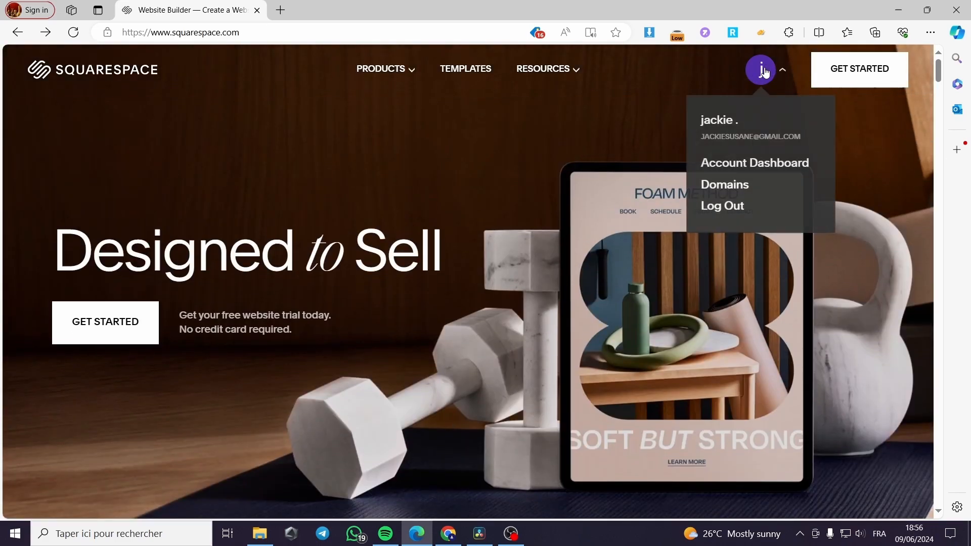
{"action": "left_click", "coordinate": [756, 167]}
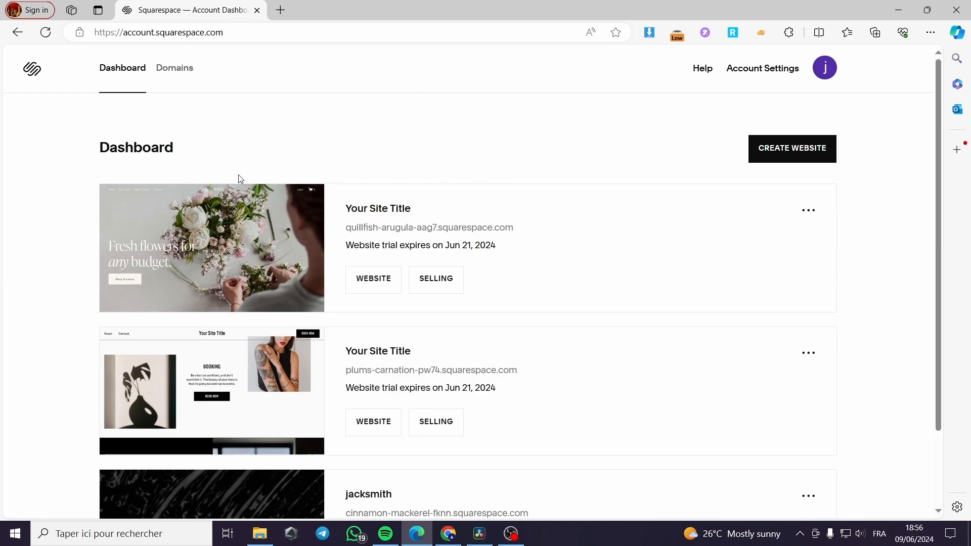
Step: Open the website manager for the flower shop site quillfish-arugula-aag7.squarespace.com
{"action": "scroll", "coordinate": [86, 160], "scroll_direction": "down", "scroll_amount": 2}
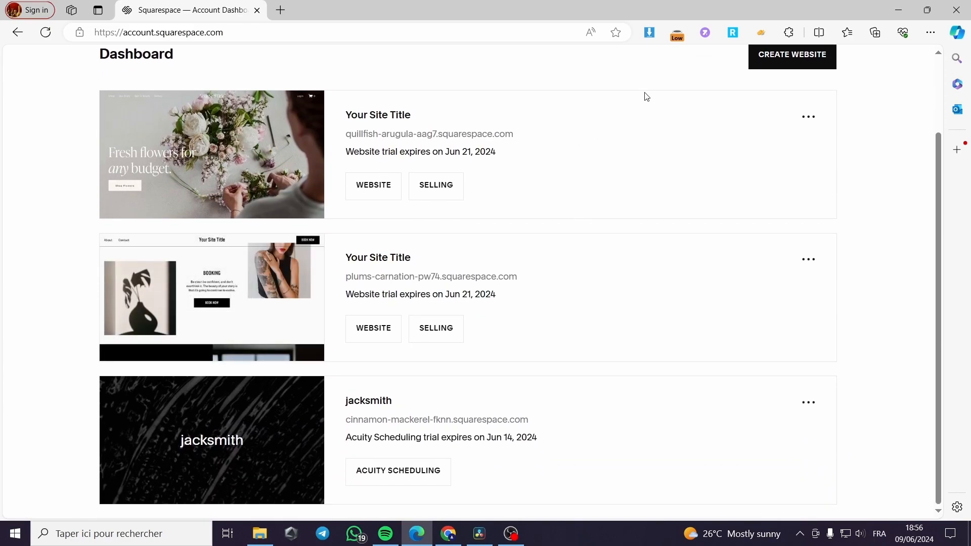
{"action": "scroll", "coordinate": [808, 140], "scroll_direction": "up", "scroll_amount": 2}
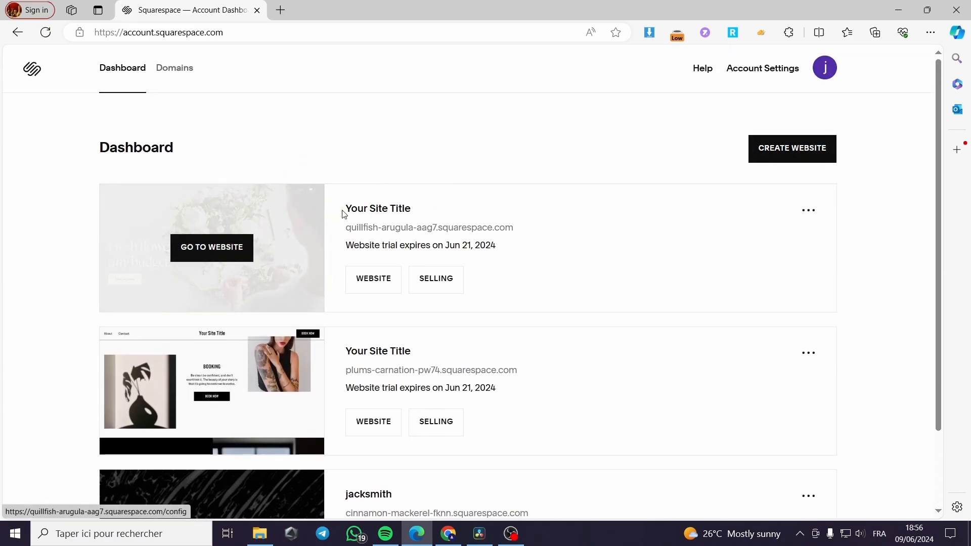
{"action": "scroll", "coordinate": [515, 218], "scroll_direction": "down", "scroll_amount": 1}
{"action": "scroll", "coordinate": [516, 217], "scroll_direction": "down", "scroll_amount": 2}
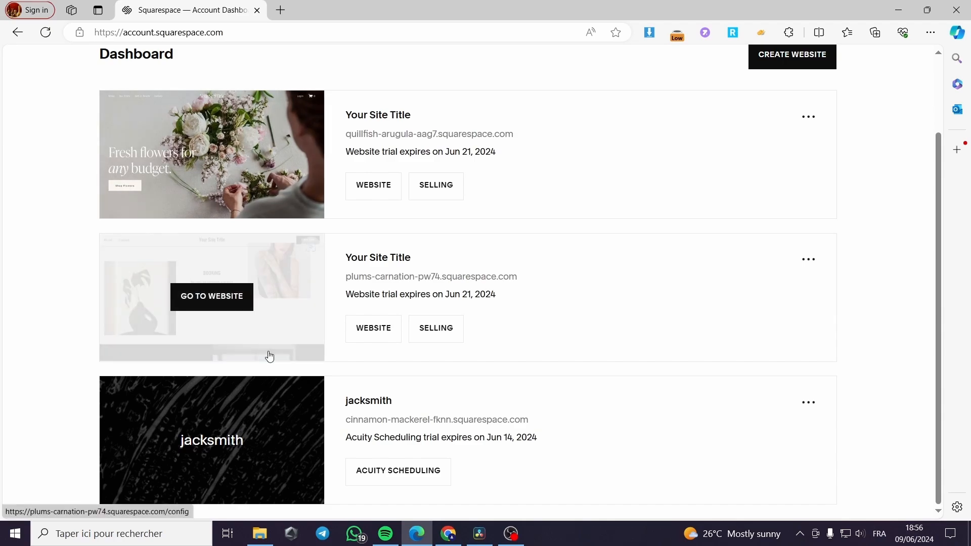
{"action": "scroll", "coordinate": [486, 288], "scroll_direction": "up", "scroll_amount": 2}
{"action": "scroll", "coordinate": [458, 298], "scroll_direction": "down", "scroll_amount": 2}
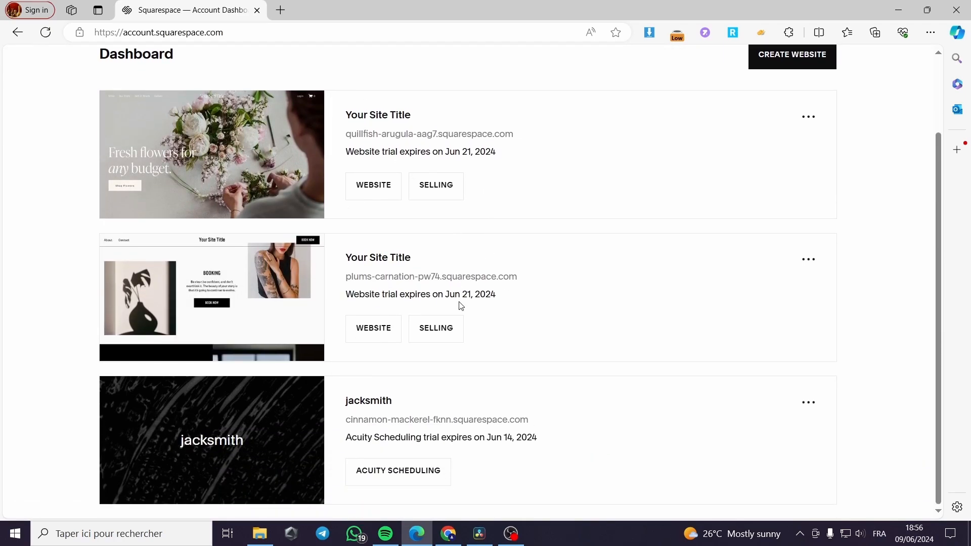
{"action": "scroll", "coordinate": [452, 313], "scroll_direction": "up", "scroll_amount": 2}
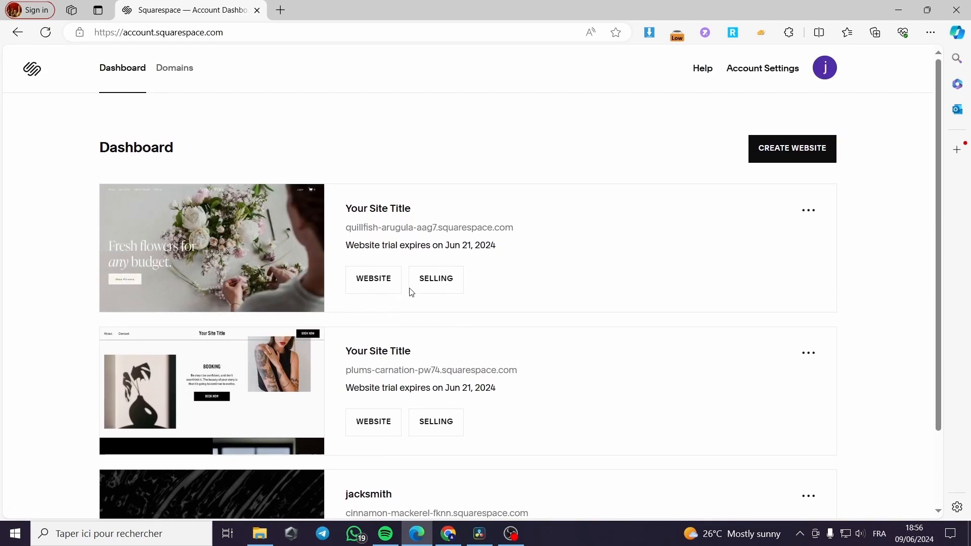
{"action": "left_click", "coordinate": [376, 283]}
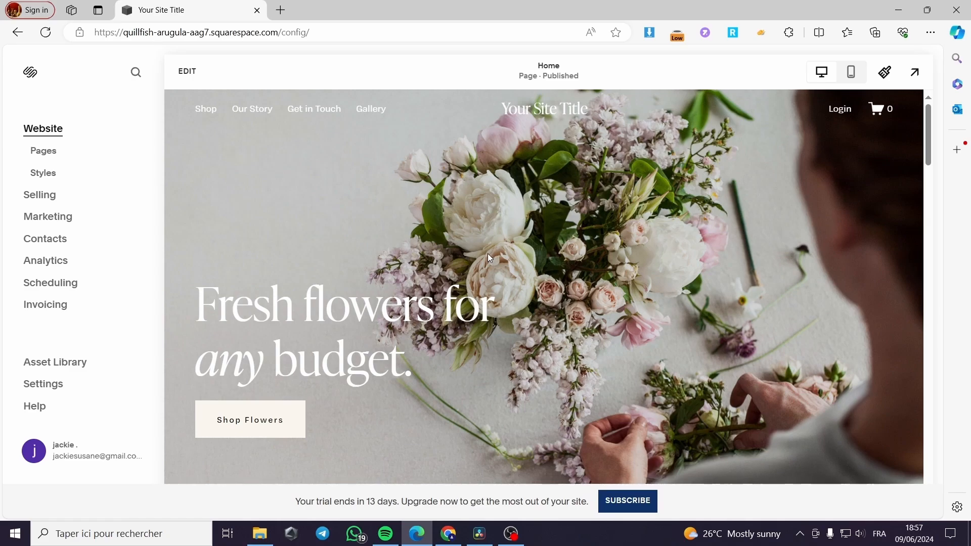
Step: Look over the home page preview, then view the site's Our Story and Shop pages from its page list
{"action": "scroll", "coordinate": [524, 314], "scroll_direction": "down", "scroll_amount": 10}
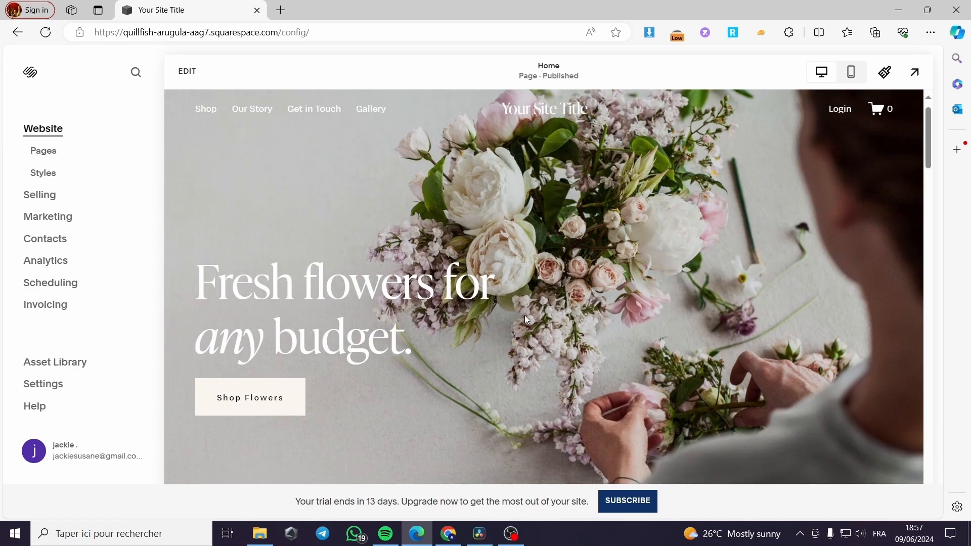
{"action": "scroll", "coordinate": [480, 357], "scroll_direction": "down", "scroll_amount": 6}
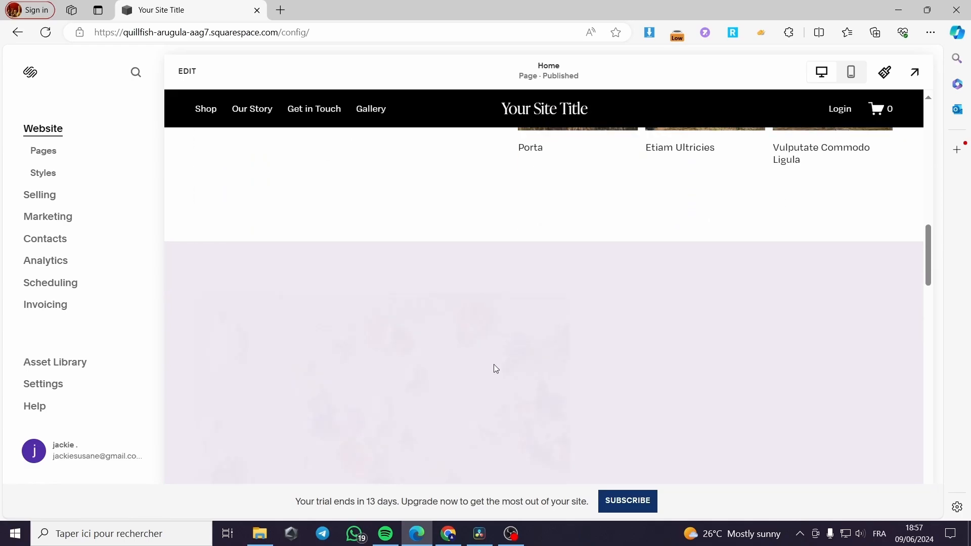
{"action": "scroll", "coordinate": [646, 379], "scroll_direction": "up", "scroll_amount": 10}
{"action": "scroll", "coordinate": [446, 413], "scroll_direction": "up", "scroll_amount": 8}
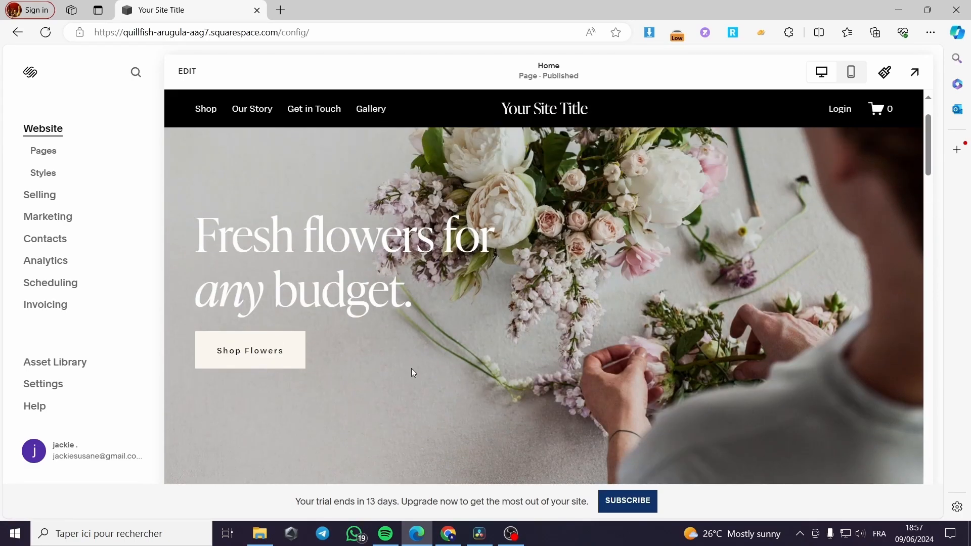
{"action": "left_click", "coordinate": [43, 152]}
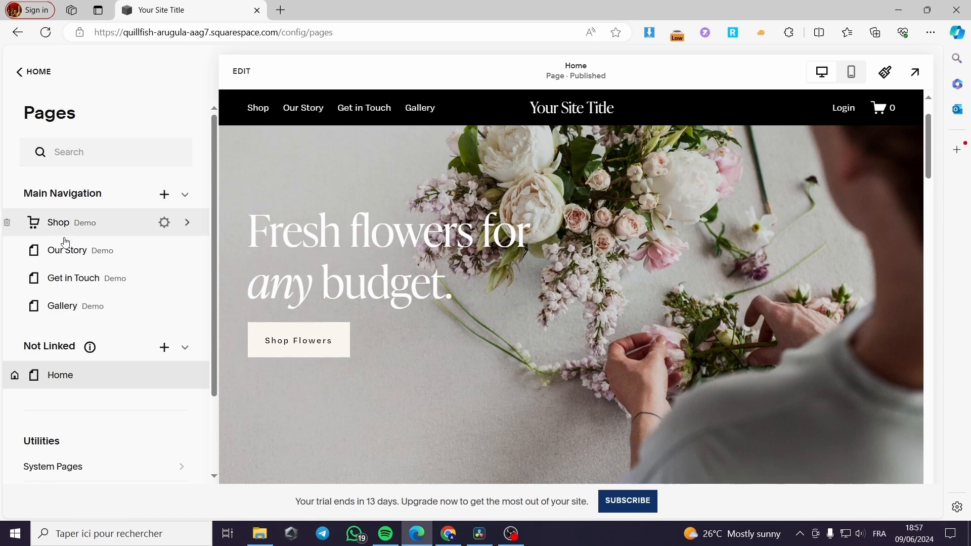
{"action": "left_click", "coordinate": [67, 256]}
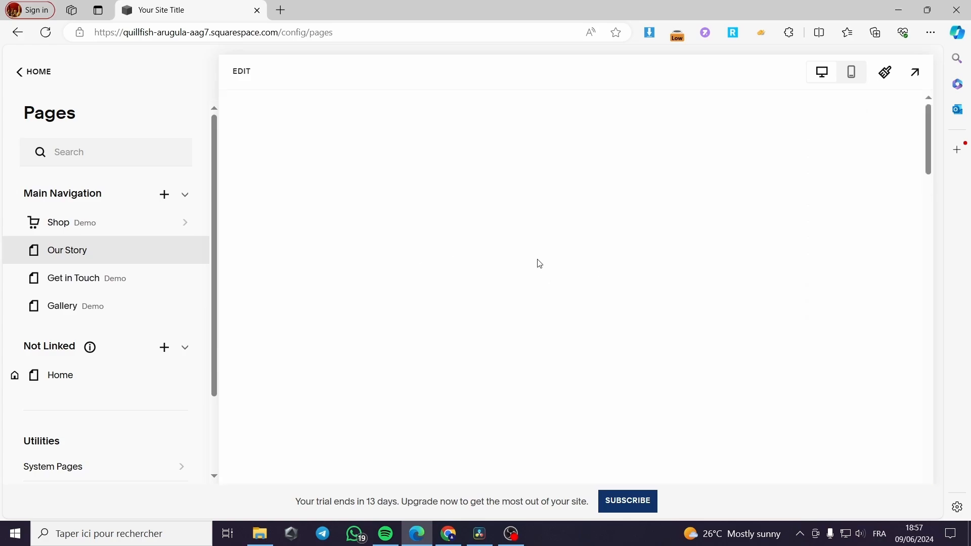
{"action": "left_click", "coordinate": [65, 227]}
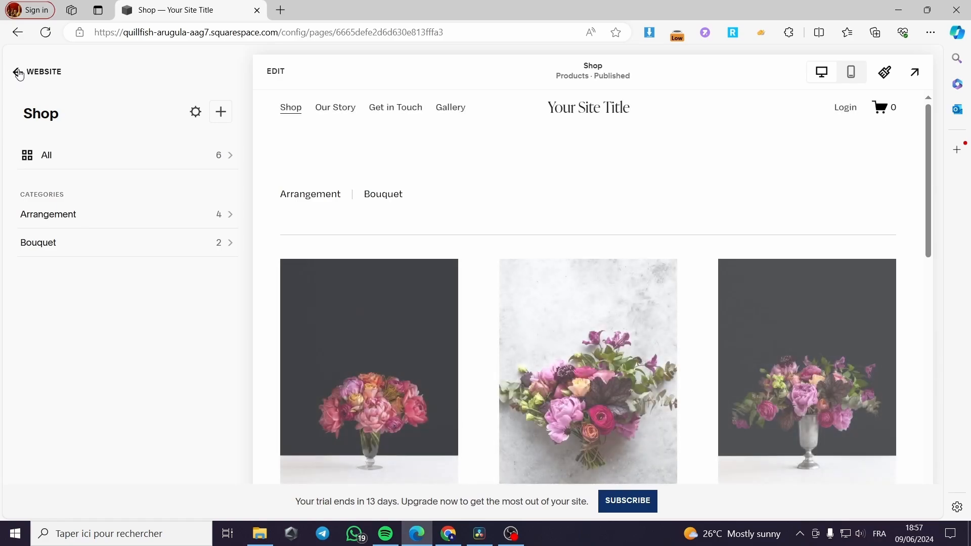
{"action": "left_click", "coordinate": [23, 74]}
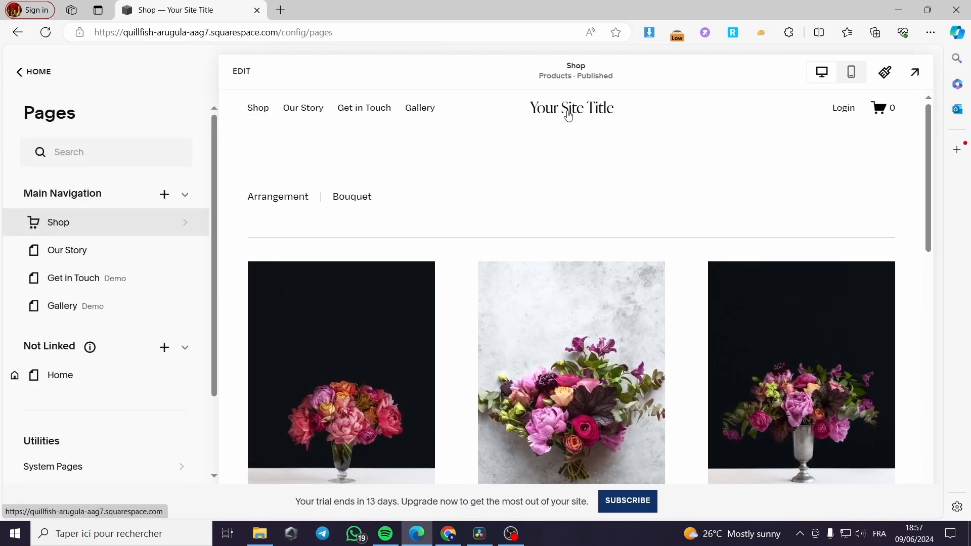
Step: Return to the site's Home page and start editing it
{"action": "left_click", "coordinate": [568, 116]}
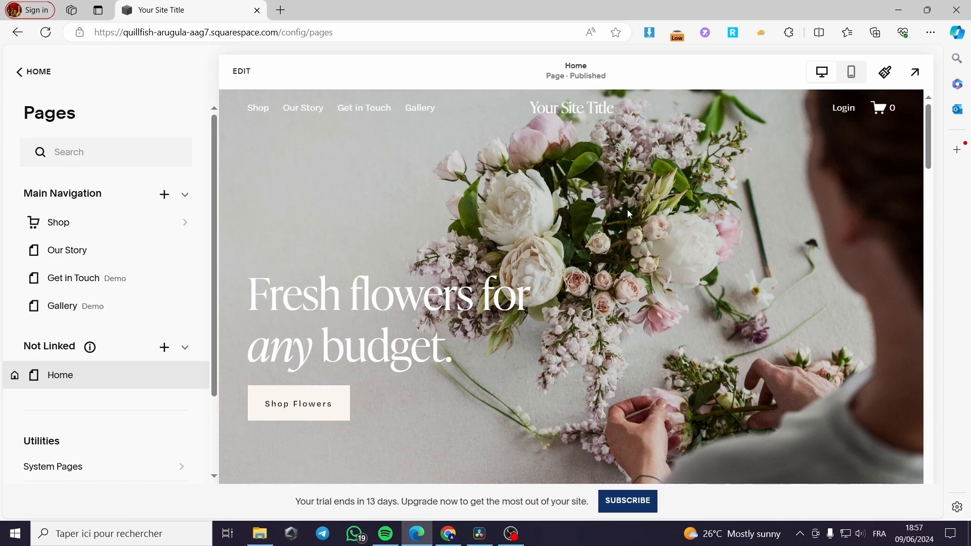
{"action": "scroll", "coordinate": [581, 271], "scroll_direction": "down", "scroll_amount": 10}
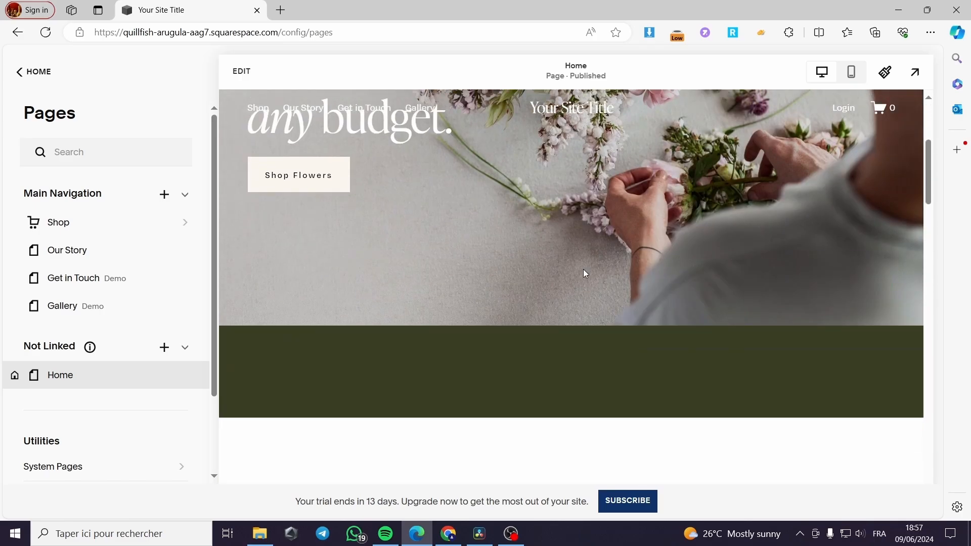
{"action": "scroll", "coordinate": [574, 303], "scroll_direction": "up", "scroll_amount": 10}
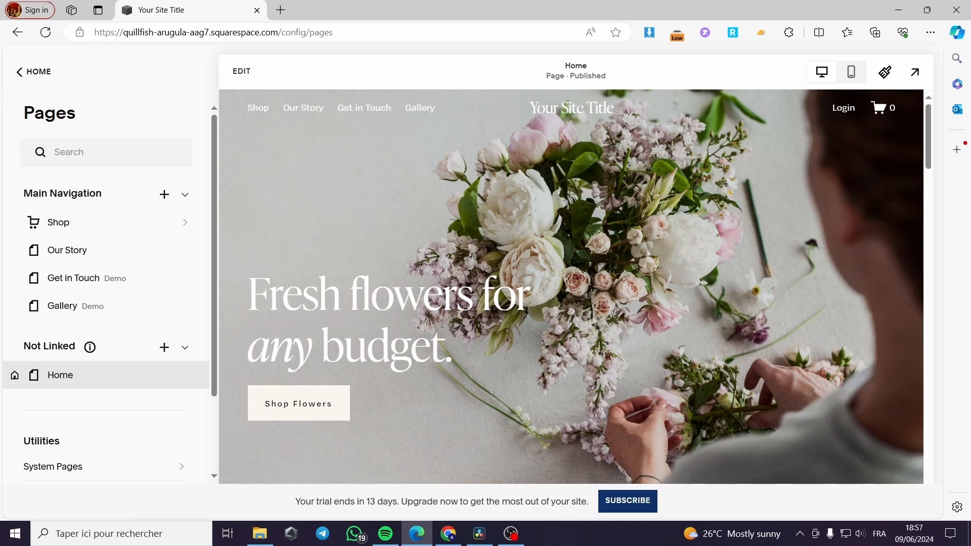
{"action": "left_click", "coordinate": [243, 71]}
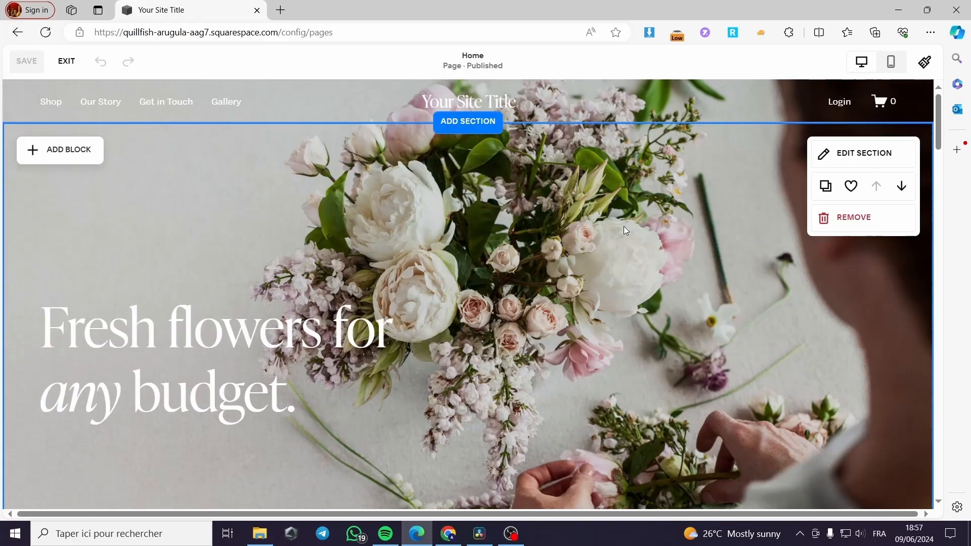
Step: Review the Home page's hero, introduction and Best sellers sections in the editor
{"action": "scroll", "coordinate": [565, 210], "scroll_direction": "down", "scroll_amount": 5}
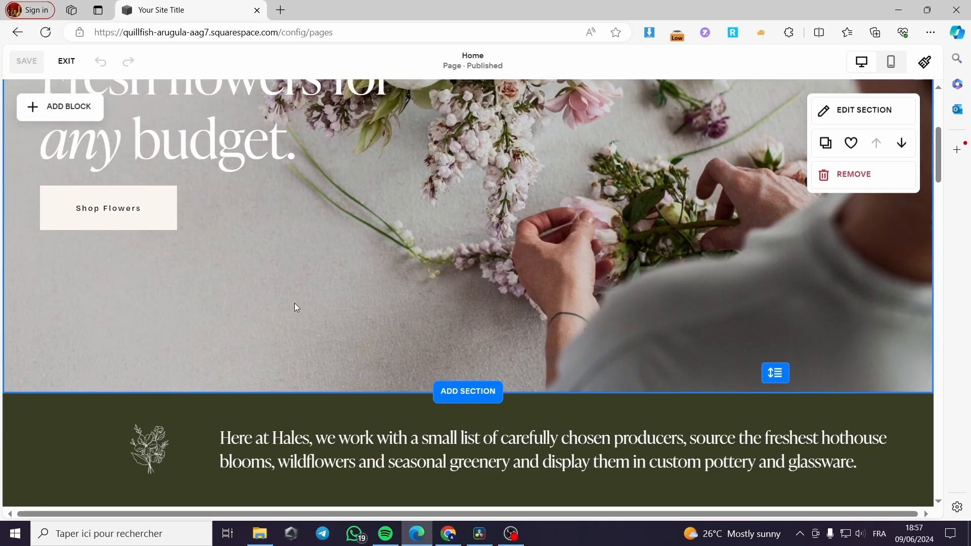
{"action": "scroll", "coordinate": [524, 286], "scroll_direction": "down", "scroll_amount": 2}
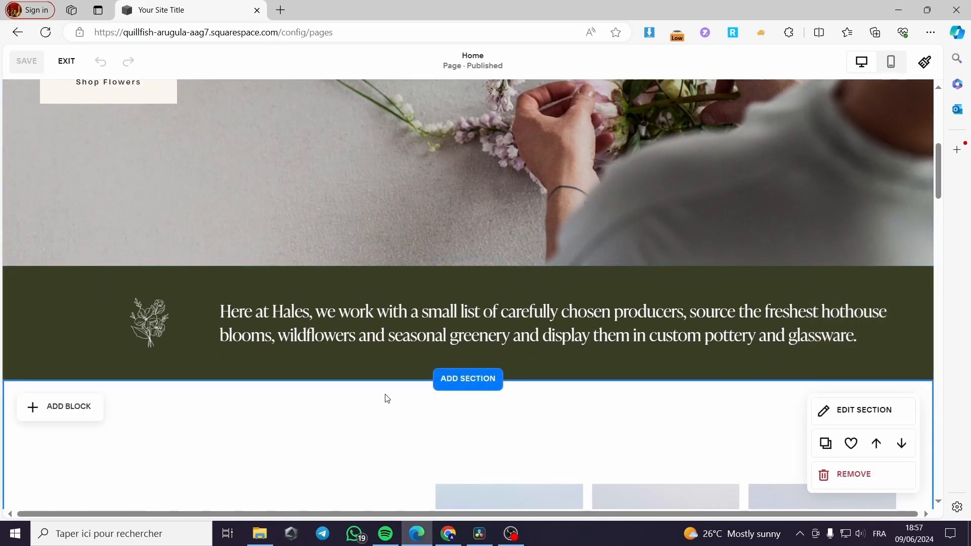
{"action": "scroll", "coordinate": [354, 384], "scroll_direction": "down", "scroll_amount": 1}
{"action": "scroll", "coordinate": [297, 366], "scroll_direction": "down", "scroll_amount": 5}
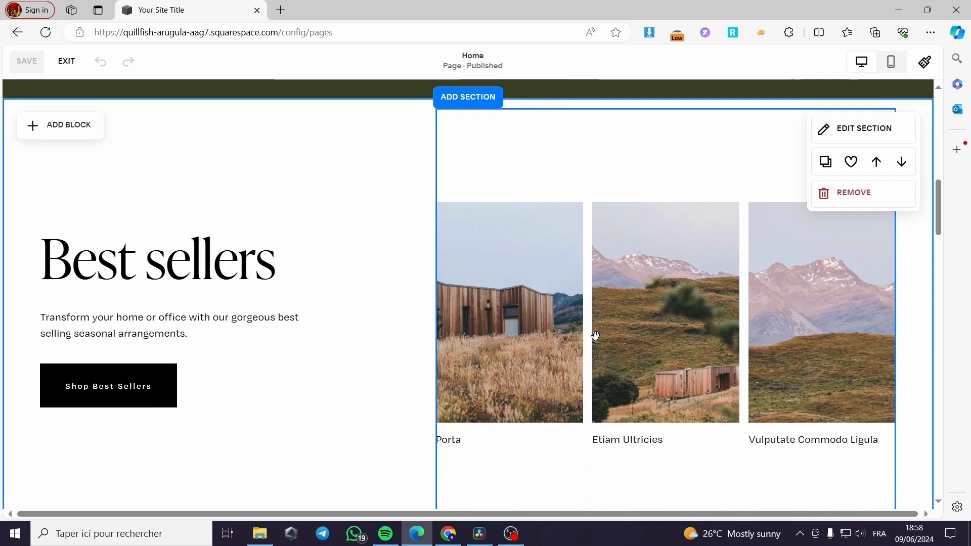
{"action": "scroll", "coordinate": [256, 381], "scroll_direction": "up", "scroll_amount": 8}
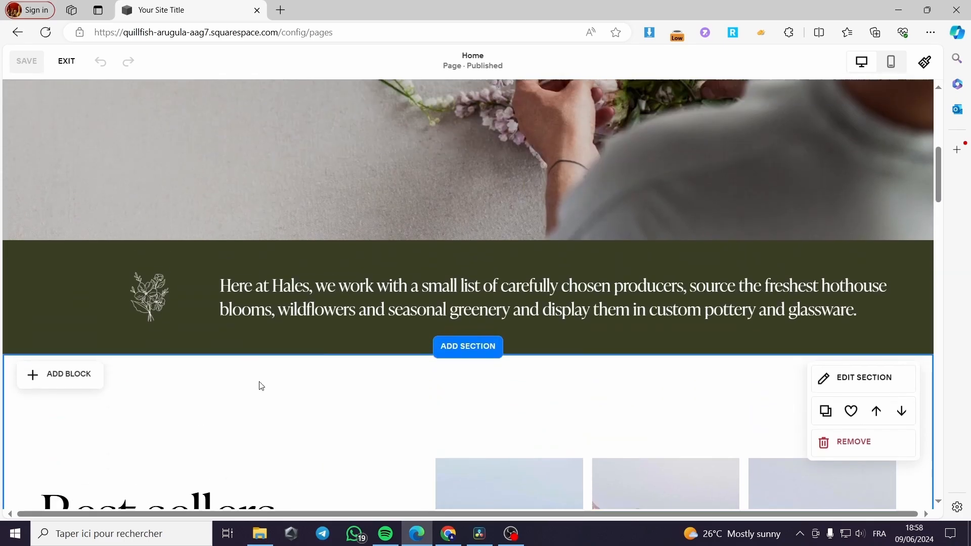
{"action": "scroll", "coordinate": [259, 383], "scroll_direction": "up", "scroll_amount": 3}
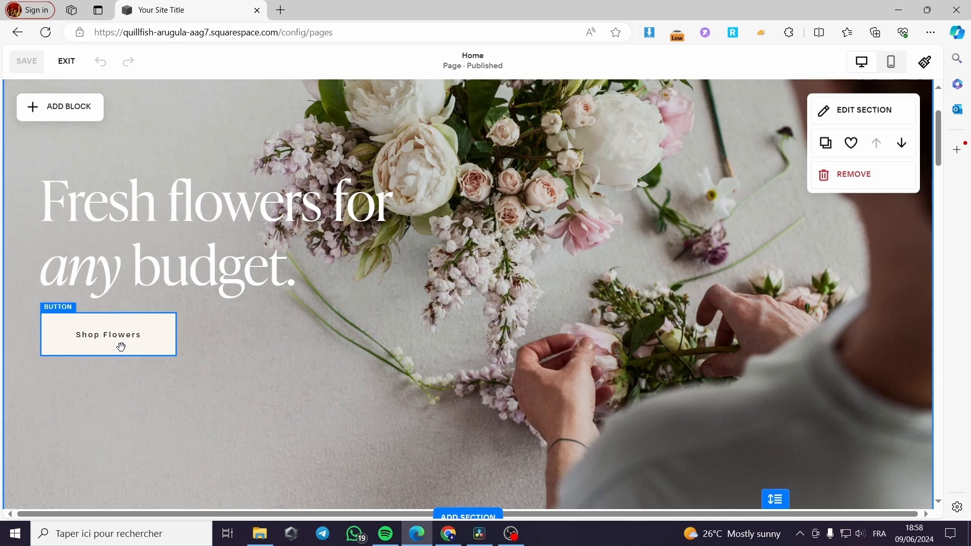
{"action": "scroll", "coordinate": [126, 349], "scroll_direction": "down", "scroll_amount": 1}
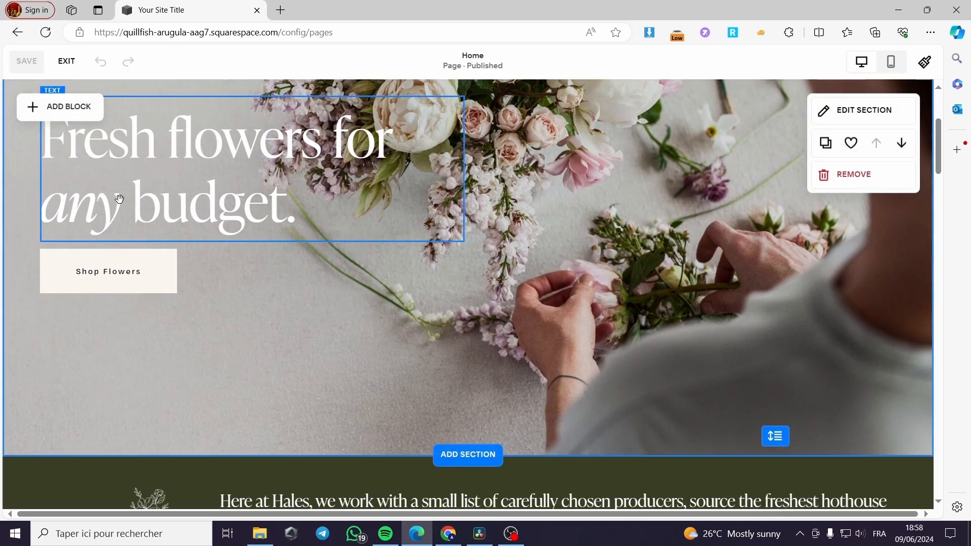
Step: Add a Button block to the hero section and place it below the Shop Flowers button
{"action": "left_click", "coordinate": [43, 112]}
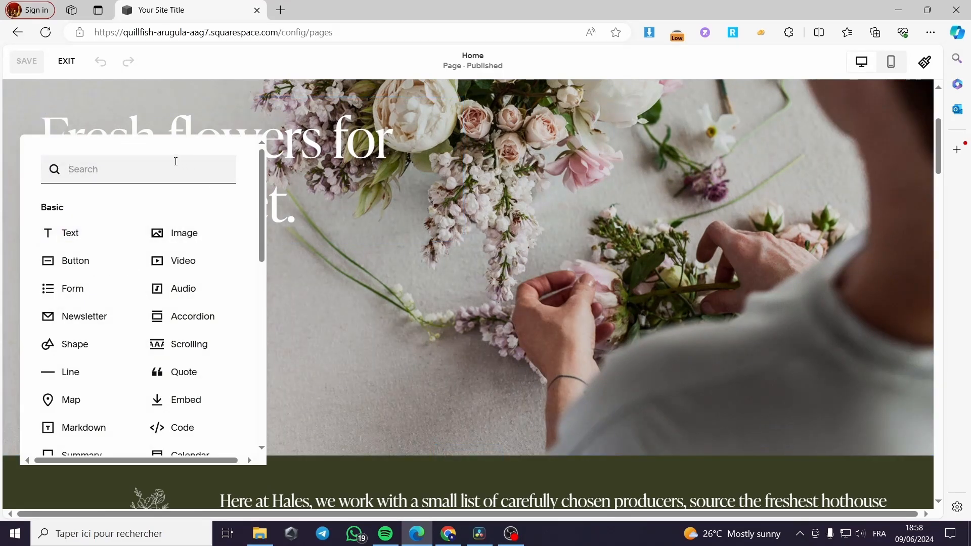
{"action": "scroll", "coordinate": [160, 255], "scroll_direction": "down", "scroll_amount": 5}
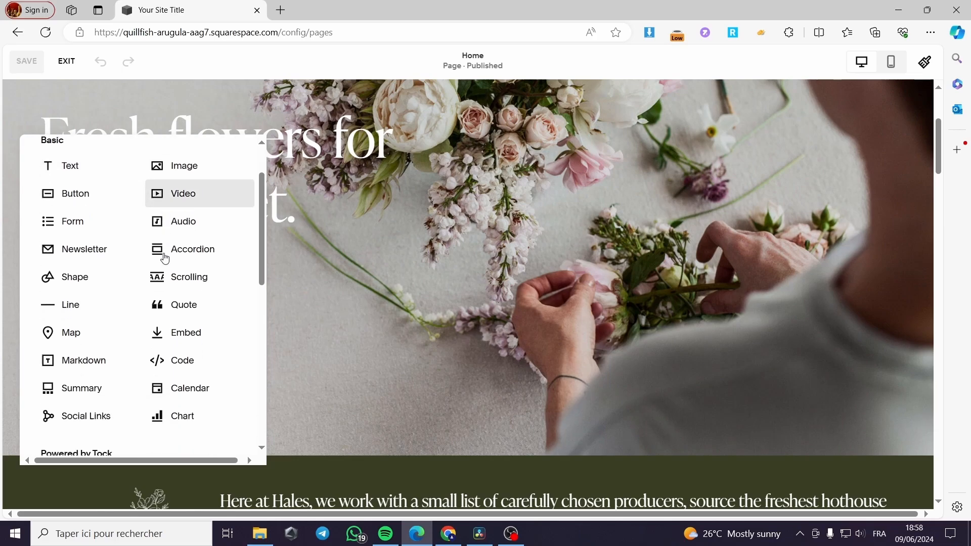
{"action": "scroll", "coordinate": [165, 260], "scroll_direction": "down", "scroll_amount": 1}
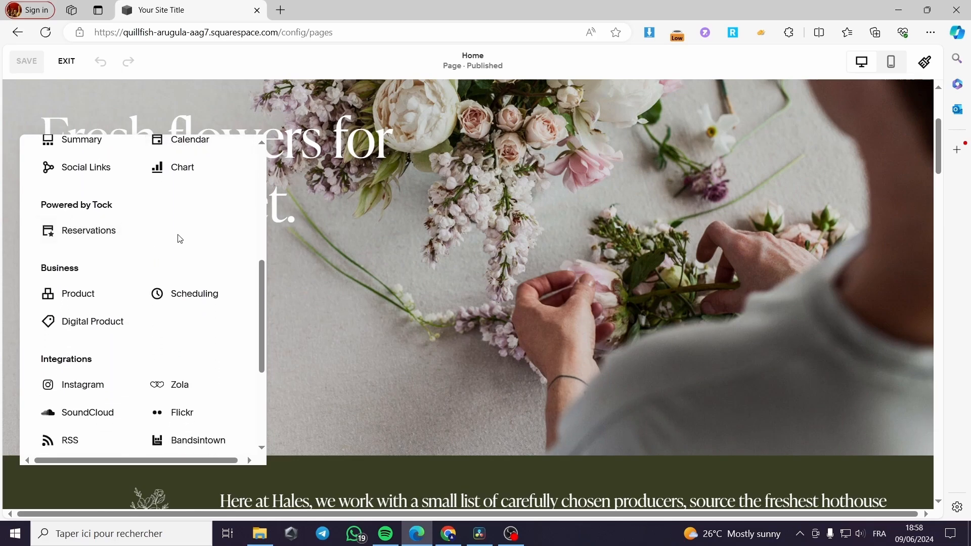
{"action": "scroll", "coordinate": [65, 259], "scroll_direction": "down", "scroll_amount": 4}
{"action": "scroll", "coordinate": [122, 251], "scroll_direction": "down", "scroll_amount": 2}
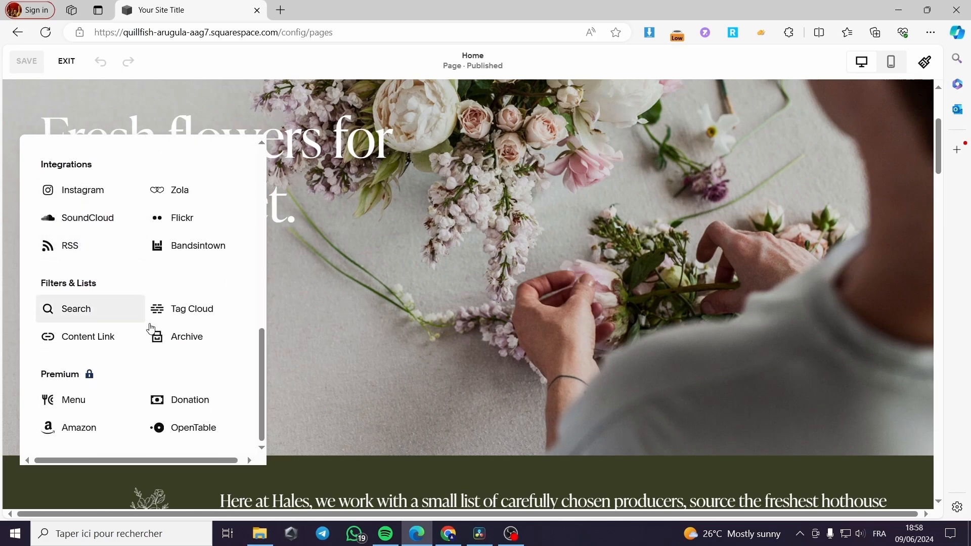
{"action": "scroll", "coordinate": [145, 339], "scroll_direction": "up", "scroll_amount": 10}
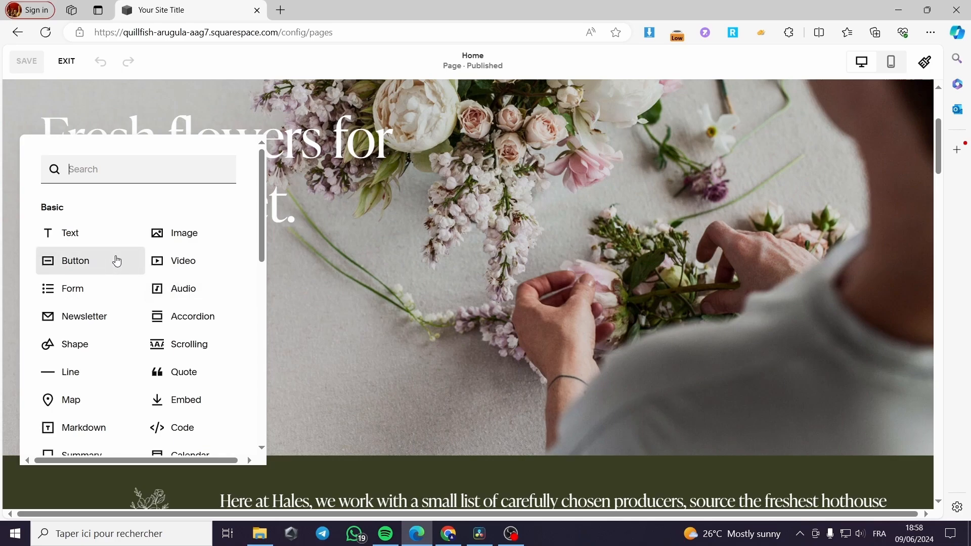
{"action": "left_click", "coordinate": [84, 267]}
{"action": "left_click_drag", "start_coordinate": [186, 180], "coordinate": [192, 375]}
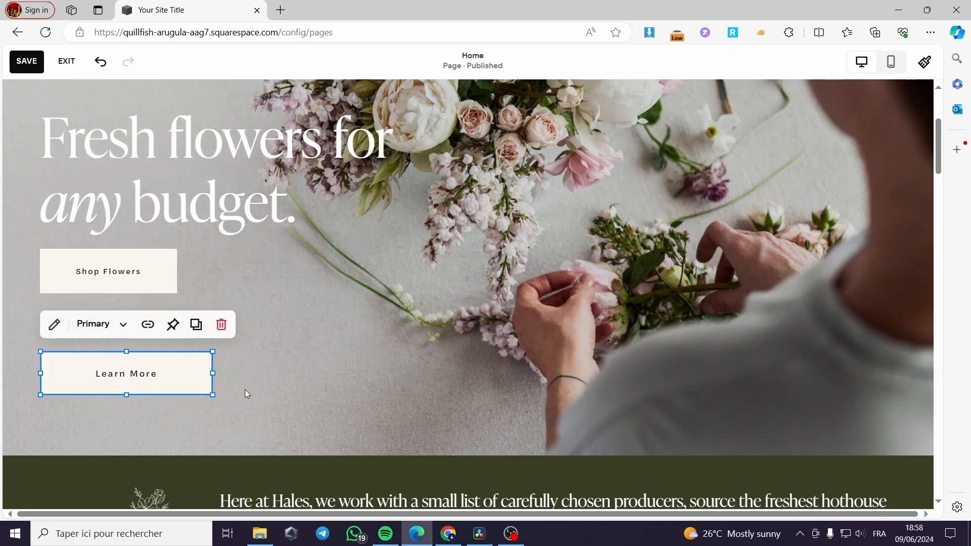
Step: Change the new button's text to "Home page" and show its design settings
{"action": "double_click", "coordinate": [165, 375]}
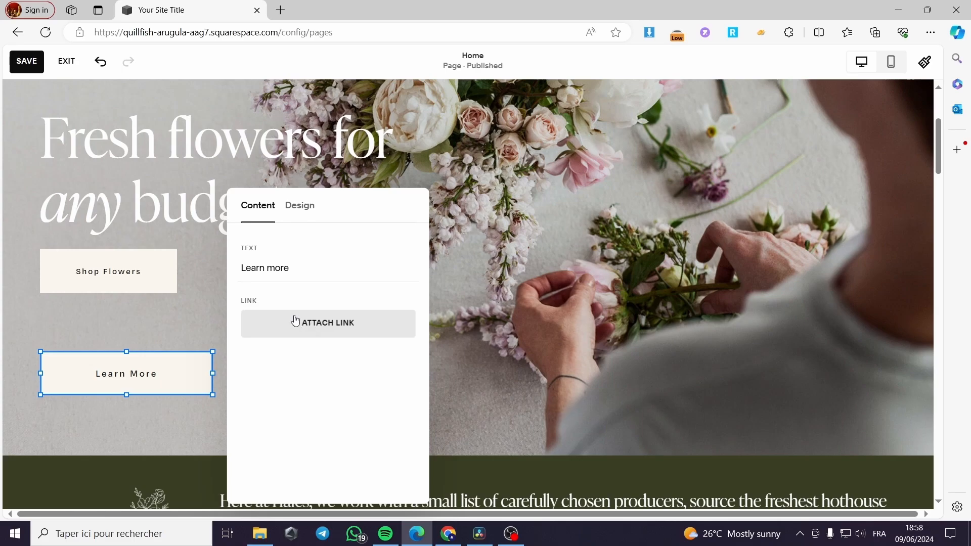
{"action": "left_click_drag", "start_coordinate": [302, 270], "coordinate": [241, 268]}
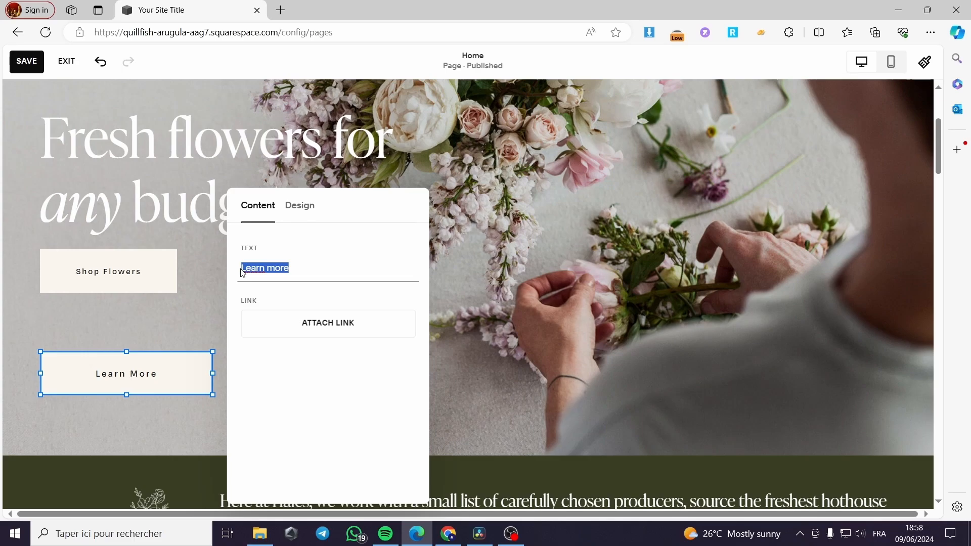
{"action": "type", "text": "Home"}
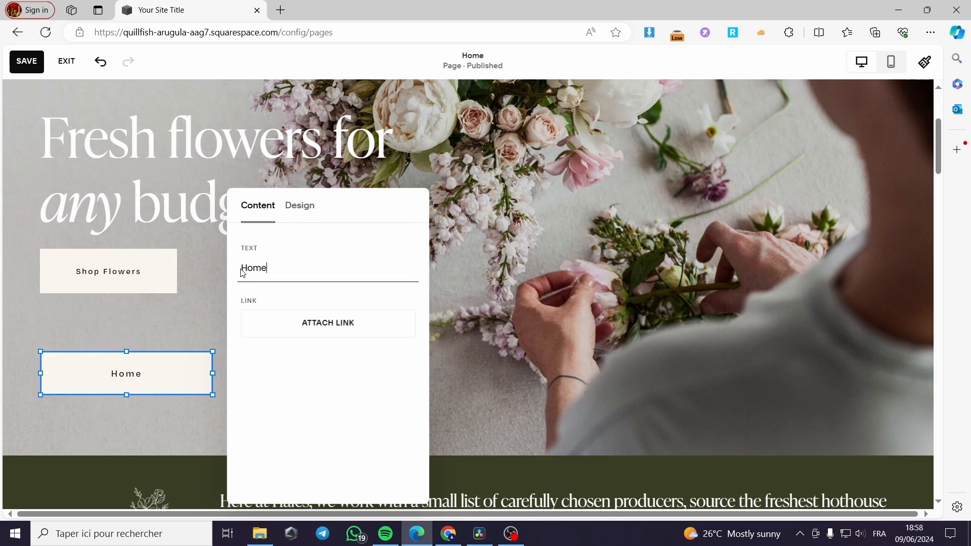
{"action": "type", "text": " page"}
{"action": "left_click", "coordinate": [299, 212]}
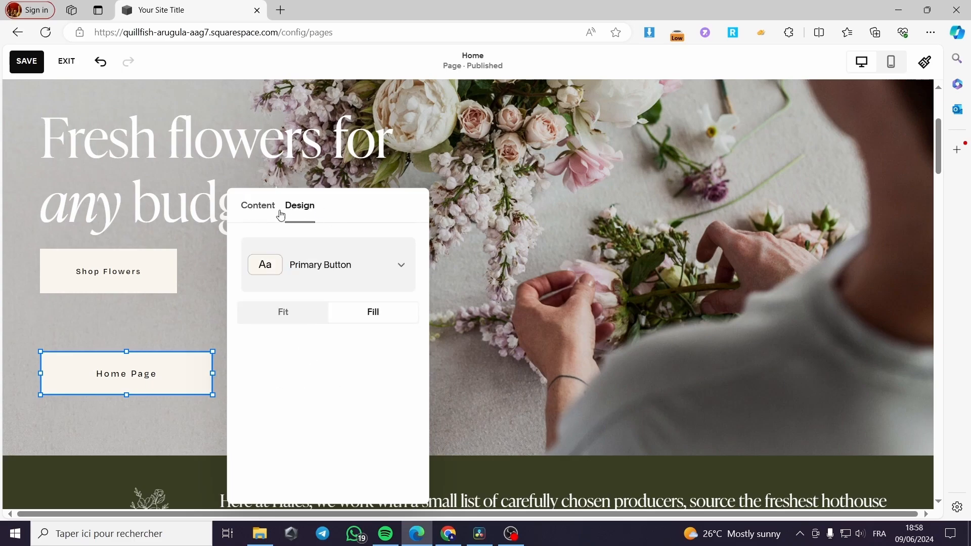
Step: Try the Fit sizing on the Home Page button and set it back to Fill
{"action": "left_click", "coordinate": [323, 271]}
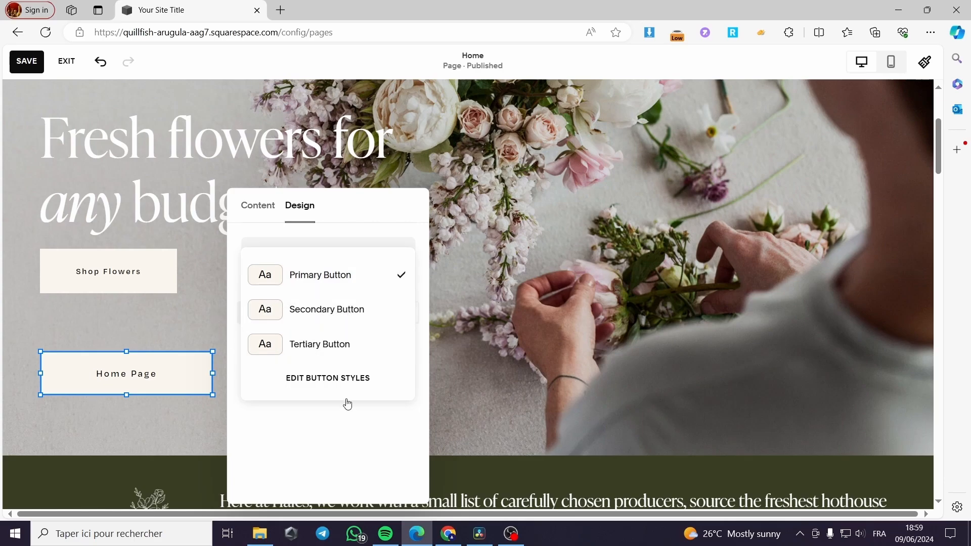
{"action": "left_click", "coordinate": [329, 427]}
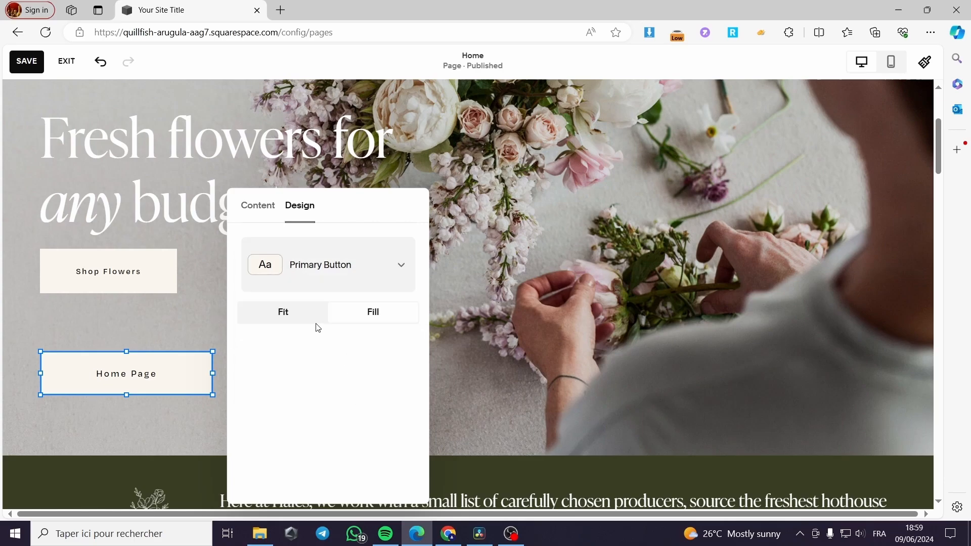
{"action": "left_click", "coordinate": [283, 317]}
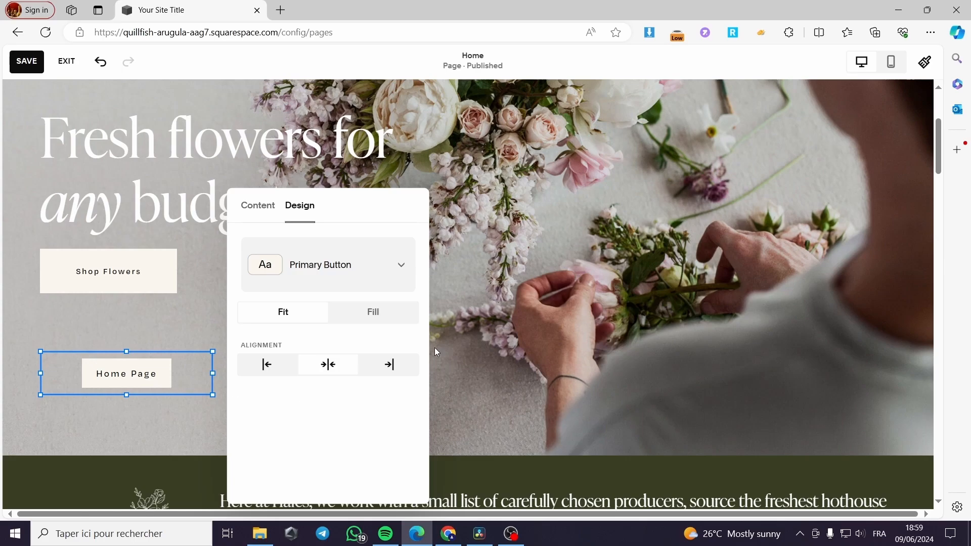
{"action": "left_click", "coordinate": [389, 315]}
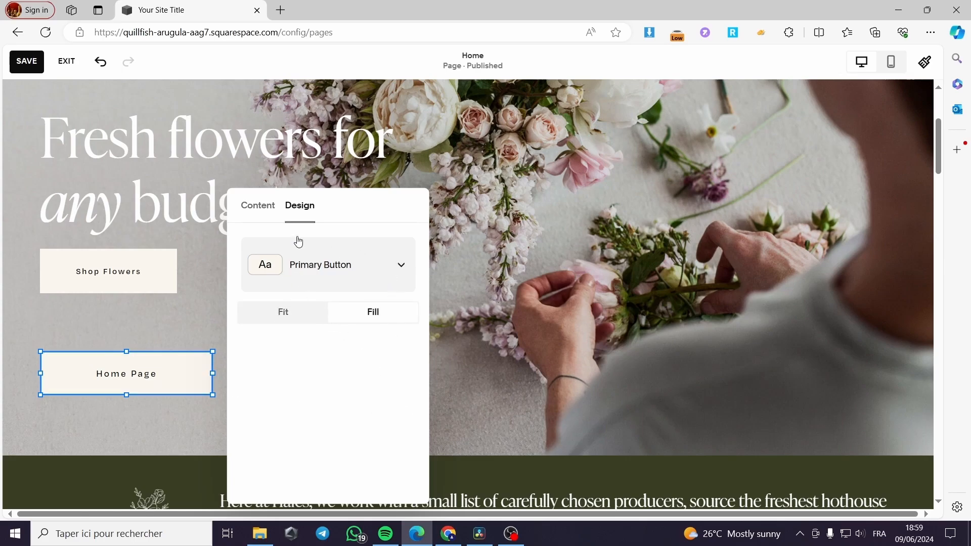
Step: Open the site-wide button styles for editing and set the primary button's text style to Italic
{"action": "left_click", "coordinate": [396, 266]}
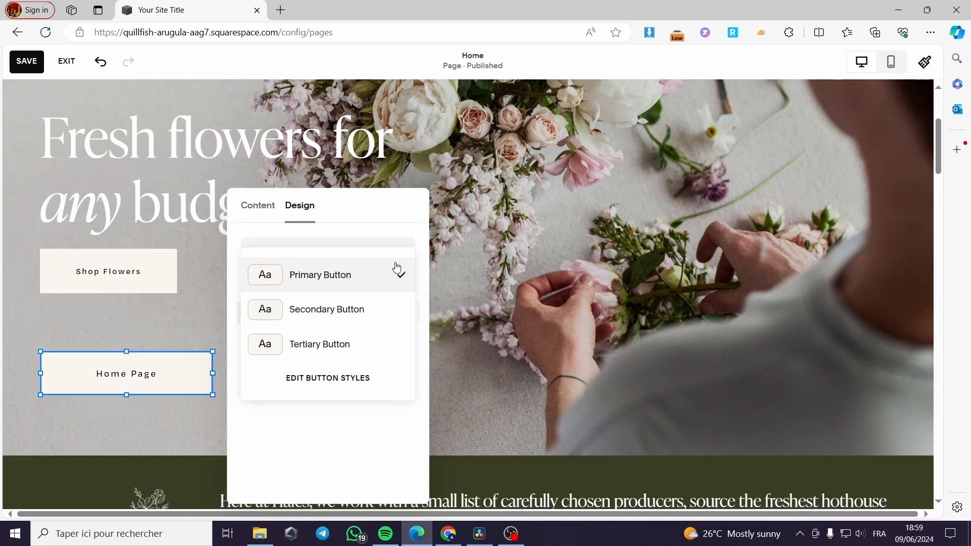
{"action": "left_click", "coordinate": [314, 380]}
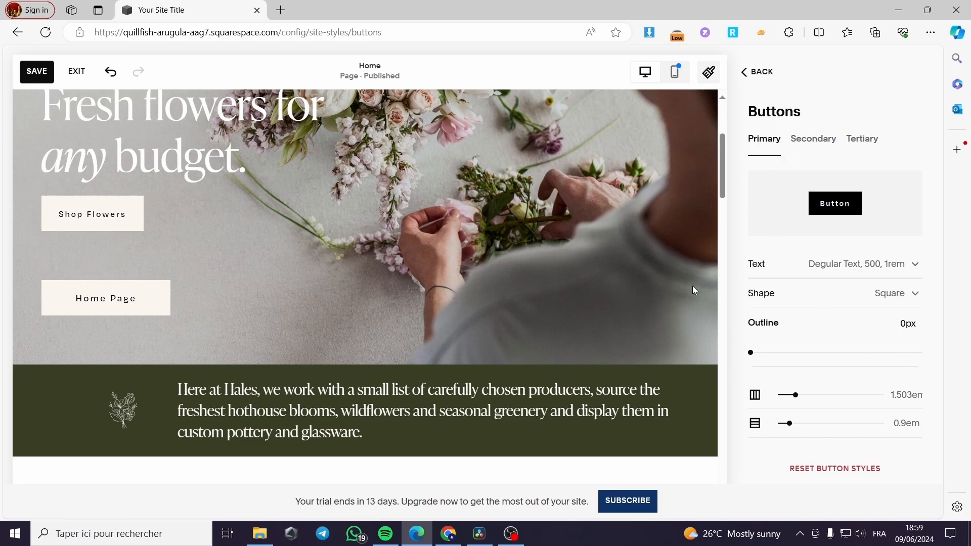
{"action": "left_click", "coordinate": [845, 276]}
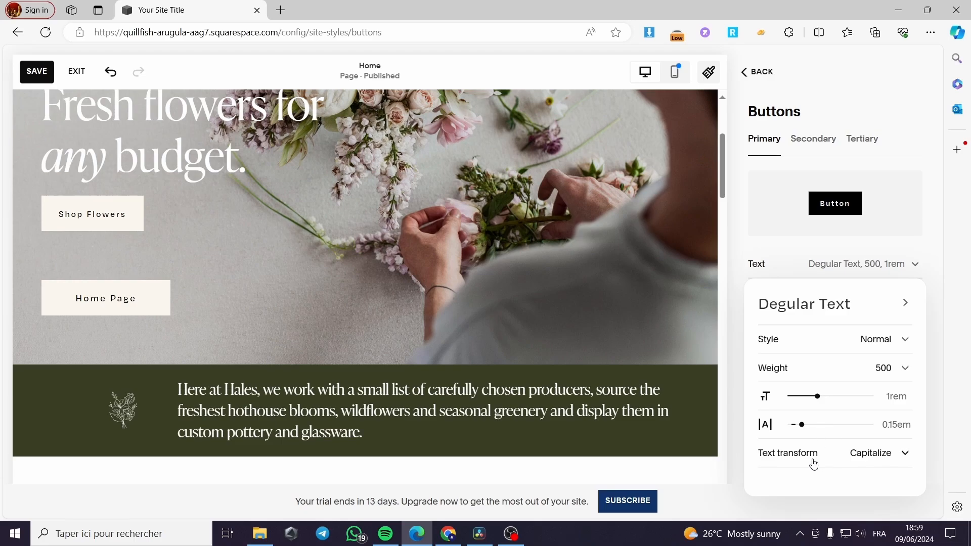
{"action": "left_click", "coordinate": [889, 346]}
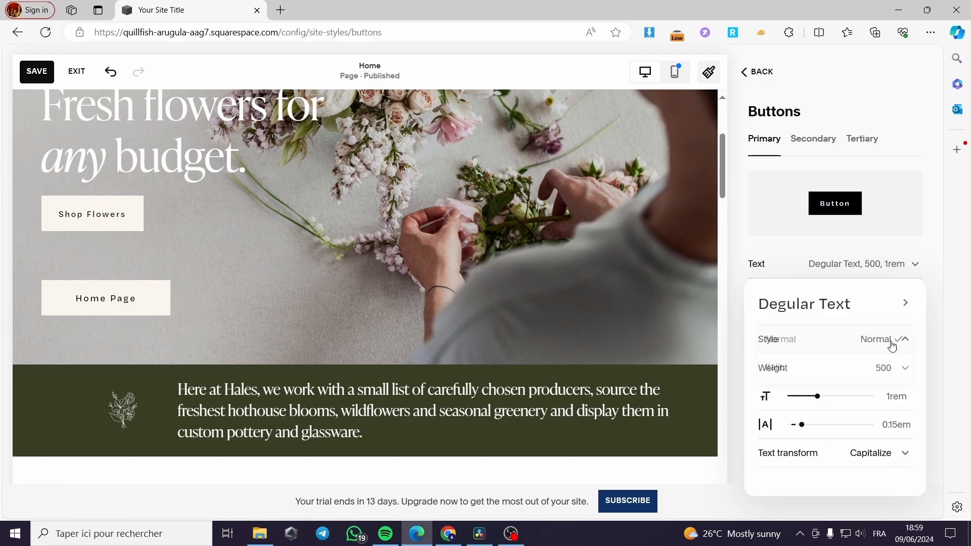
{"action": "left_click", "coordinate": [847, 367]}
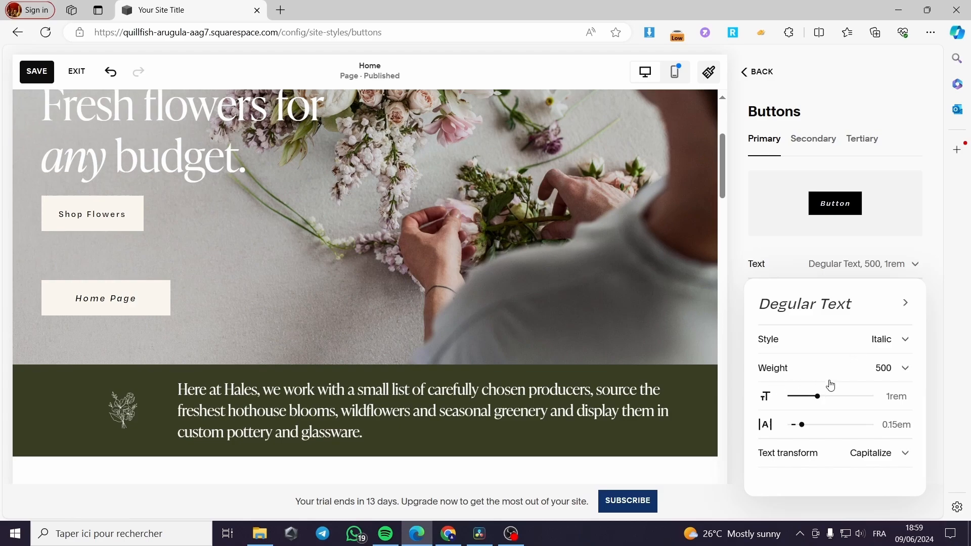
Step: Set the primary button text's weight to 800, its size to 0.75rem and its letter spacing to 0.1em
{"action": "left_click", "coordinate": [913, 373]}
{"action": "left_click", "coordinate": [857, 342]}
{"action": "left_click", "coordinate": [905, 369]}
{"action": "left_click", "coordinate": [864, 473]}
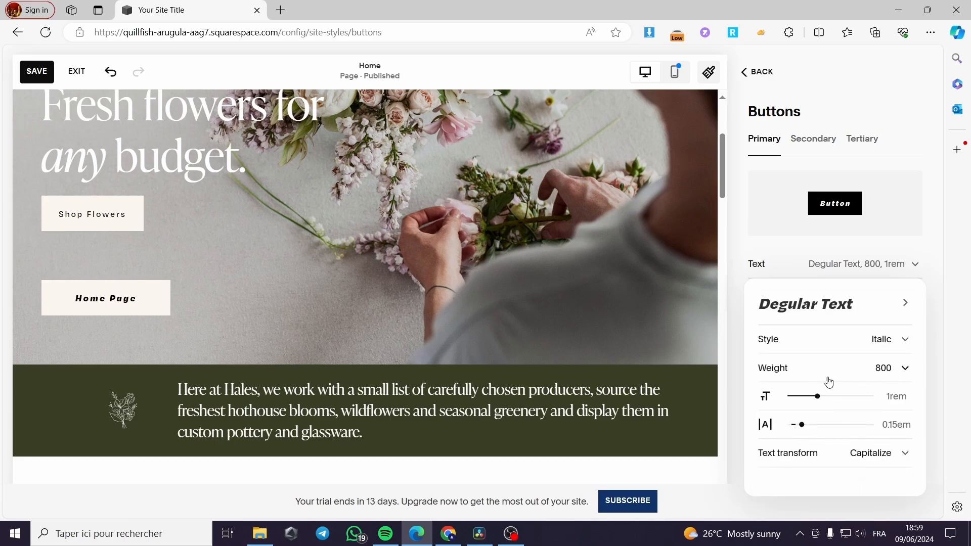
{"action": "left_click_drag", "start_coordinate": [817, 396], "coordinate": [797, 422]}
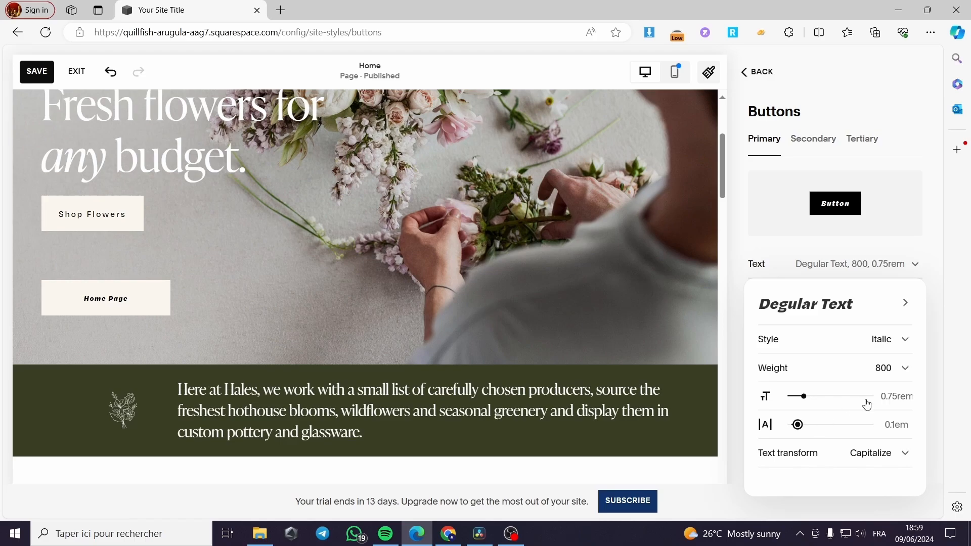
Step: View the fonts available in the pack for the primary button text, keeping Degular Text
{"action": "left_click", "coordinate": [819, 313]}
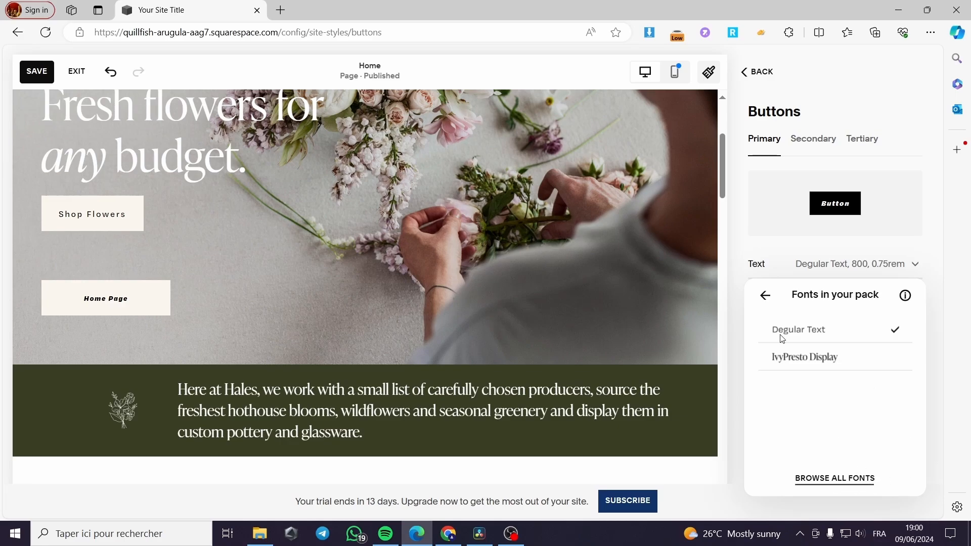
{"action": "left_click", "coordinate": [764, 295]}
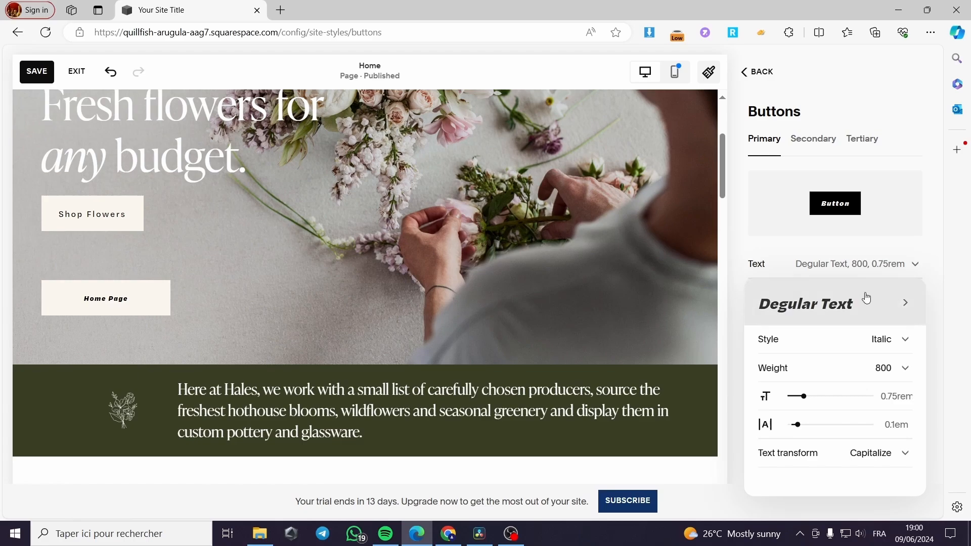
{"action": "left_click", "coordinate": [771, 138]}
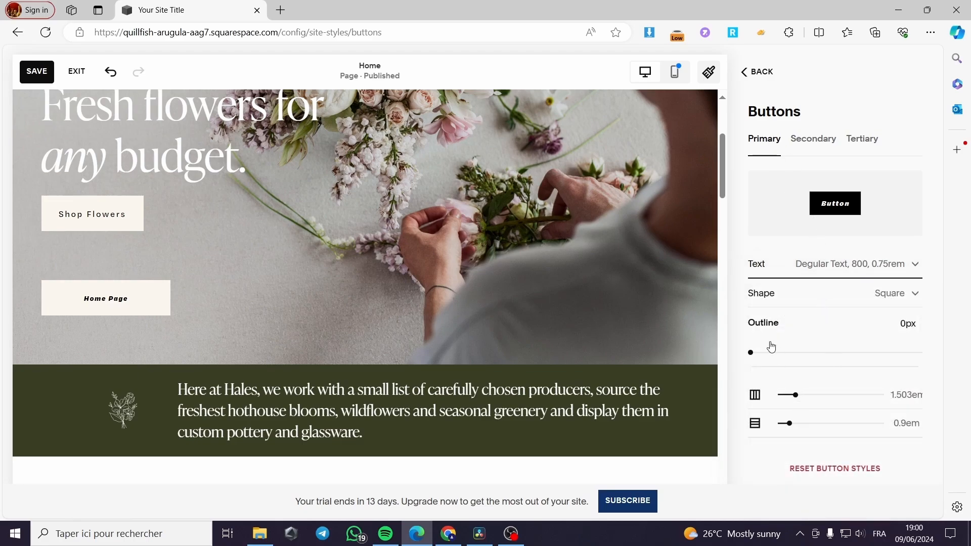
Step: Compare the filled shapes for the primary button, such as Rounded Rectangle, Petal and Oval, and choose Pill
{"action": "left_click", "coordinate": [903, 298]}
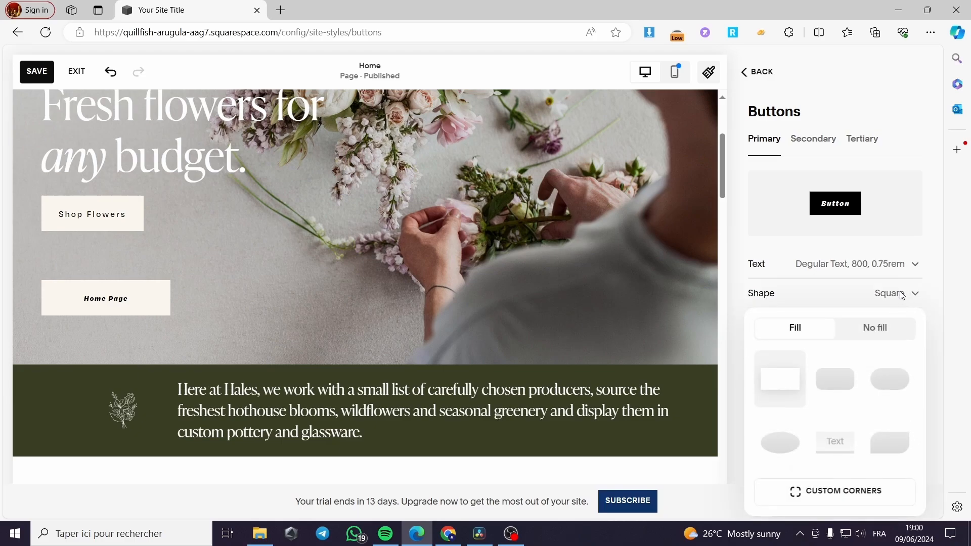
{"action": "left_click", "coordinate": [835, 390]}
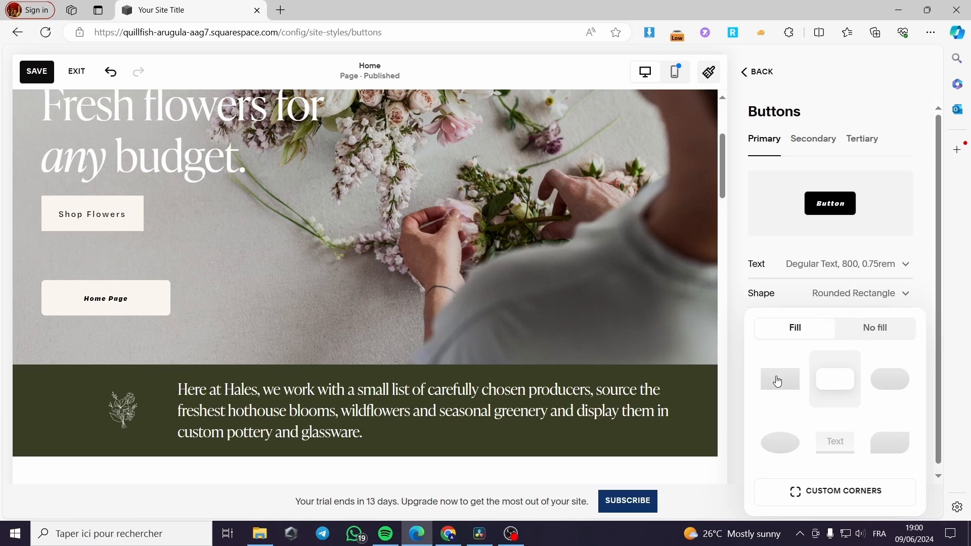
{"action": "left_click", "coordinate": [777, 381]}
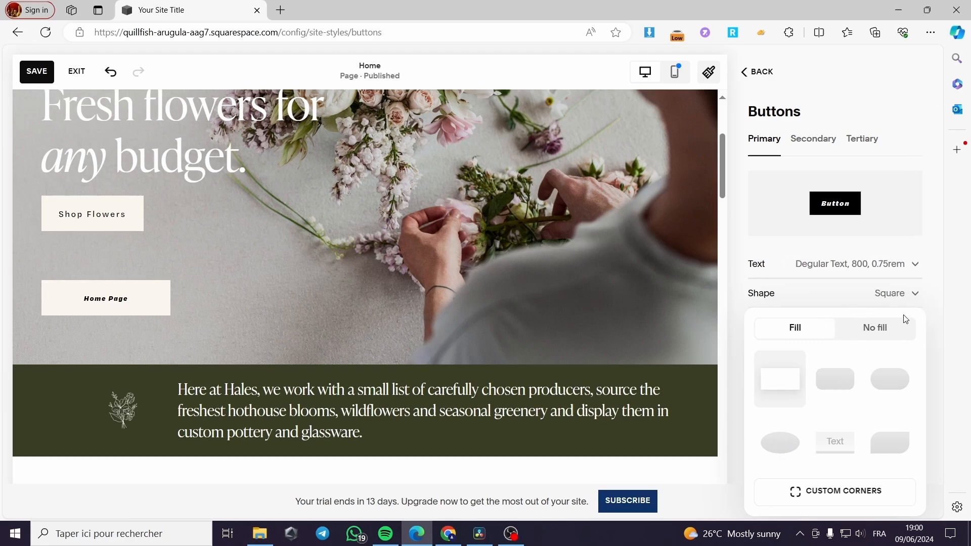
{"action": "left_click", "coordinate": [890, 439]}
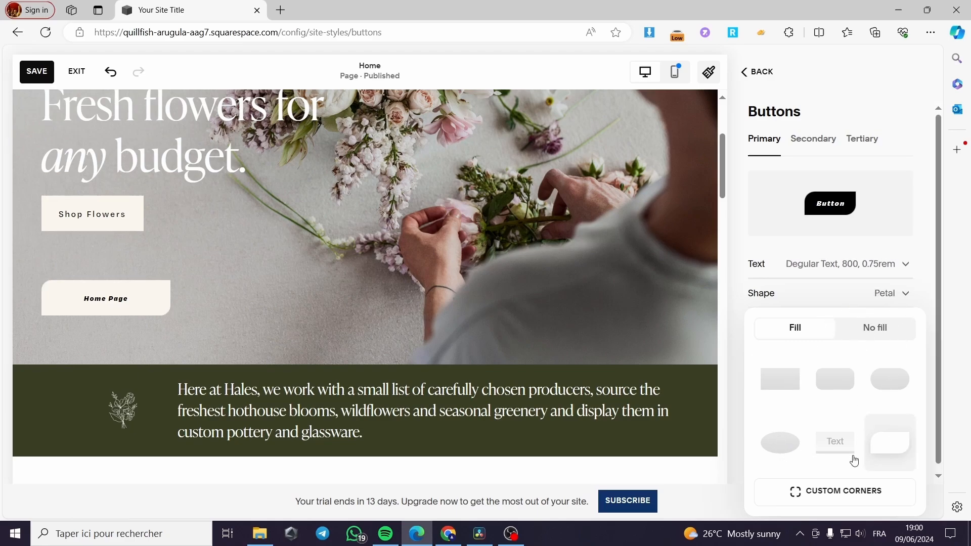
{"action": "left_click", "coordinate": [783, 451]}
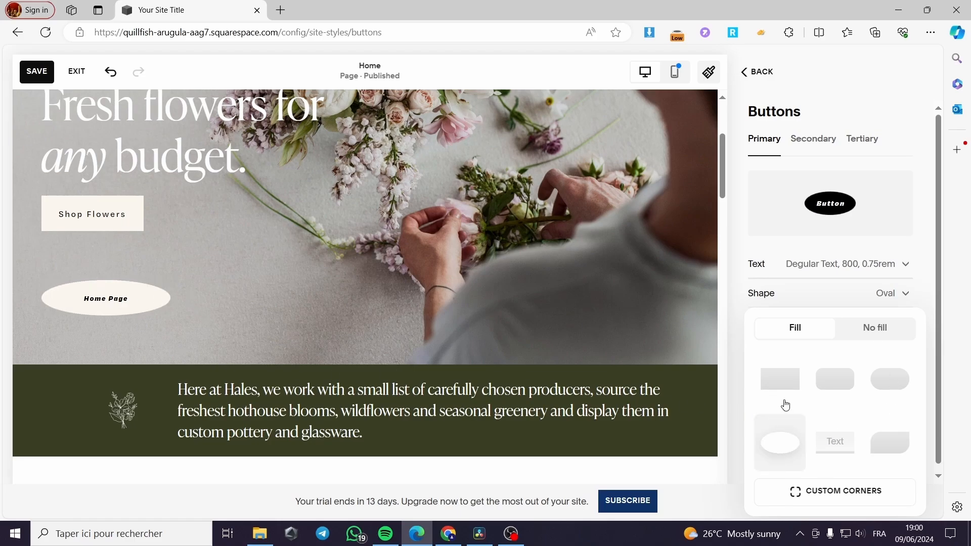
{"action": "left_click", "coordinate": [850, 384]}
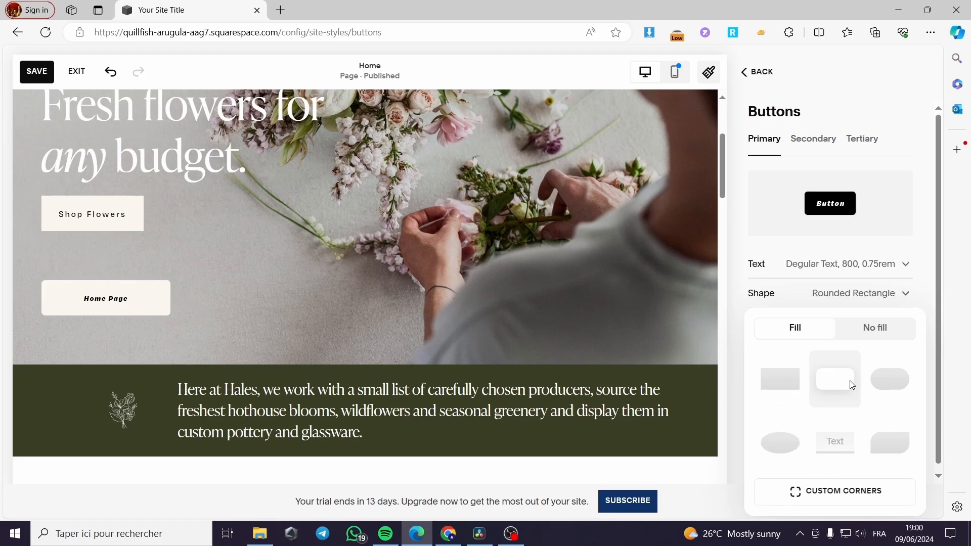
{"action": "left_click", "coordinate": [899, 382]}
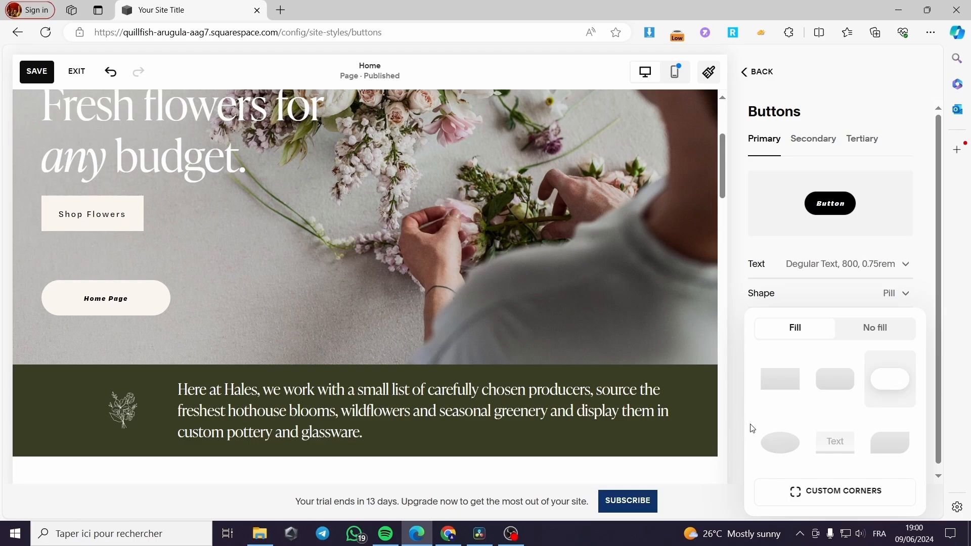
{"action": "left_click", "coordinate": [906, 294]}
Step: Keep the primary button's outline at 0px and set its horizontal padding to 3.3em and vertical padding to 0.2em
{"action": "mouse_move", "coordinate": [750, 353]}
{"action": "left_mouse_down"}
{"action": "mouse_move", "coordinate": [843, 353]}
{"action": "mouse_move", "coordinate": [733, 357]}
{"action": "left_mouse_up"}
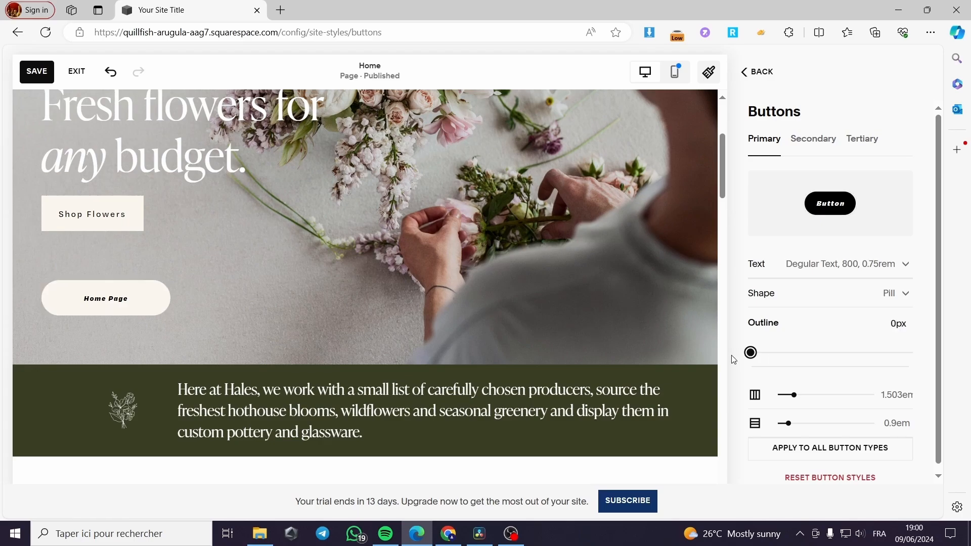
{"action": "left_click_drag", "start_coordinate": [793, 395], "coordinate": [781, 423]}
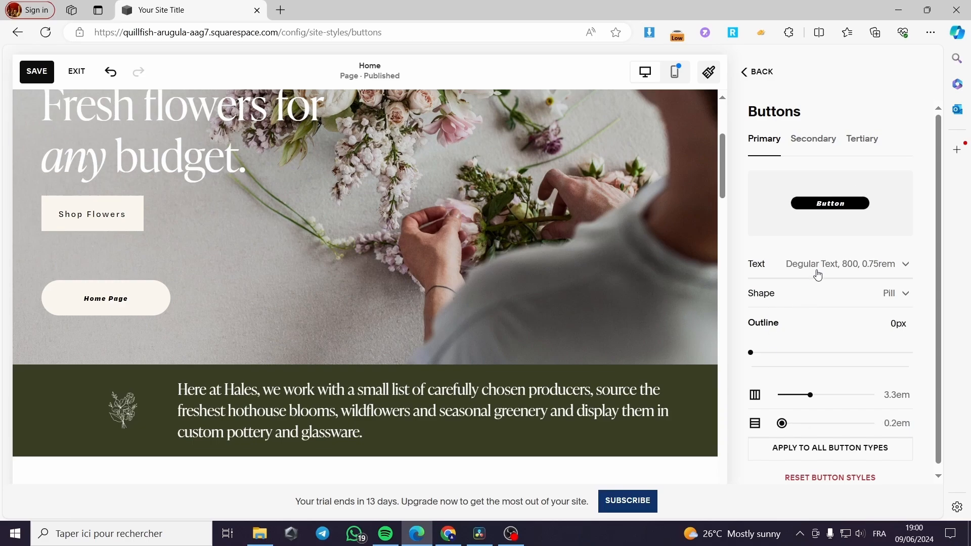
{"action": "scroll", "coordinate": [848, 302], "scroll_direction": "down", "scroll_amount": 1}
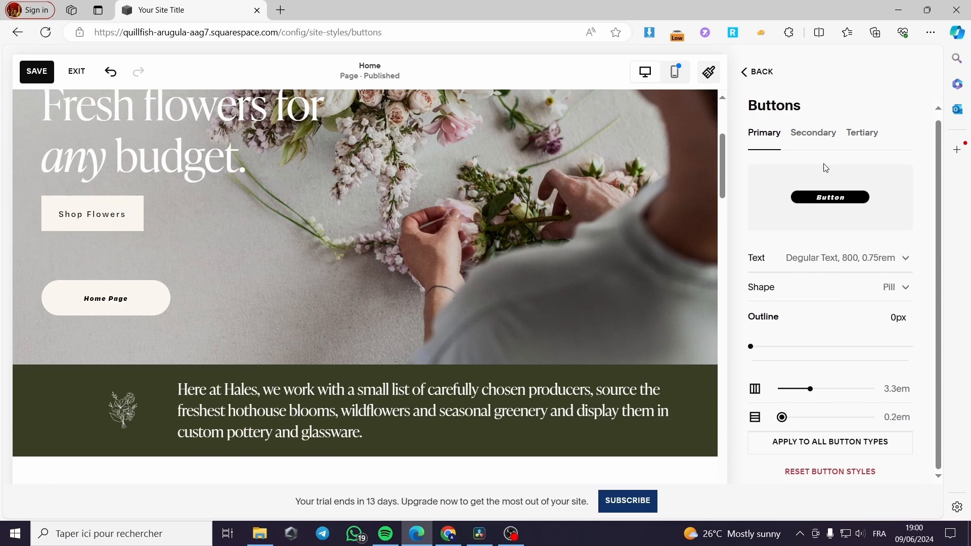
Step: Open the site's color palette for editing and change the cream color used by the buttons to tan #D8C697
{"action": "left_click", "coordinate": [752, 73]}
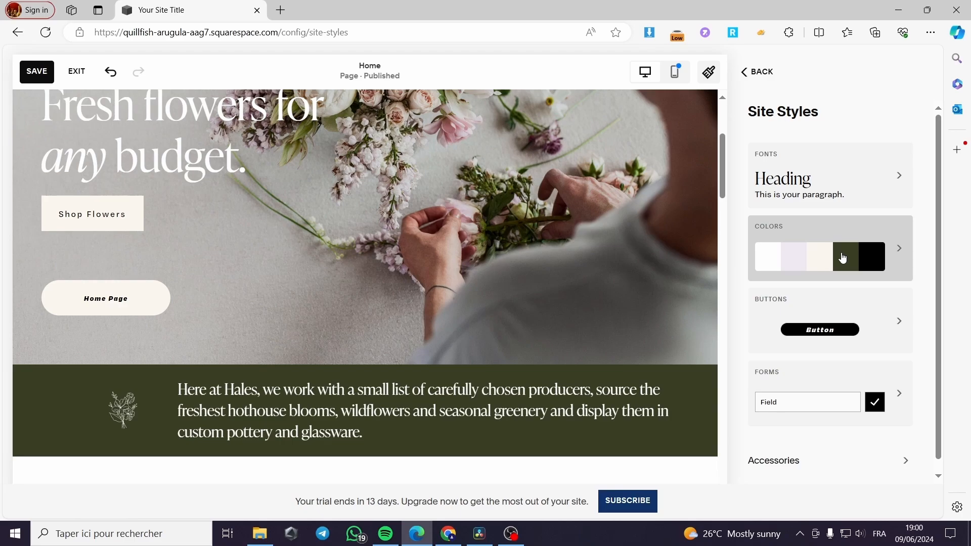
{"action": "left_click", "coordinate": [842, 258]}
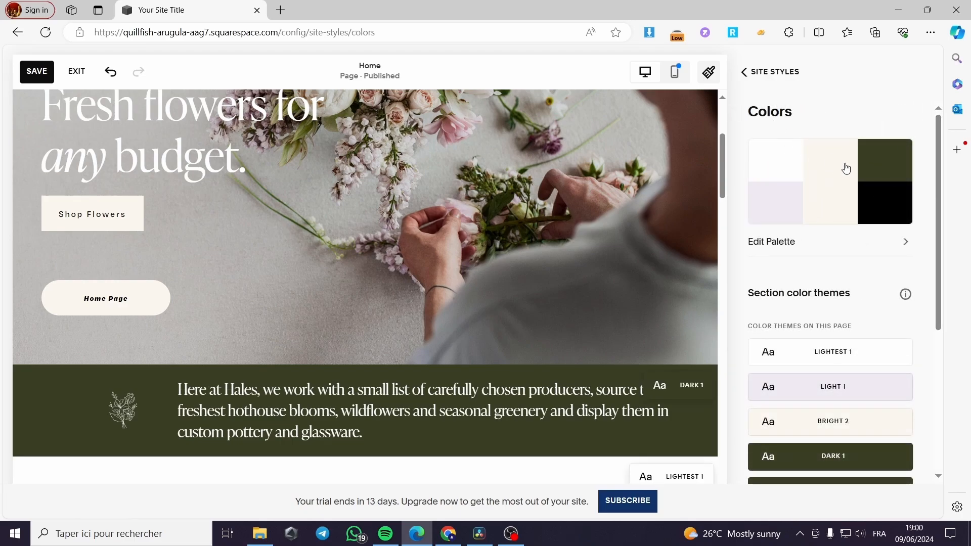
{"action": "left_click", "coordinate": [833, 168]}
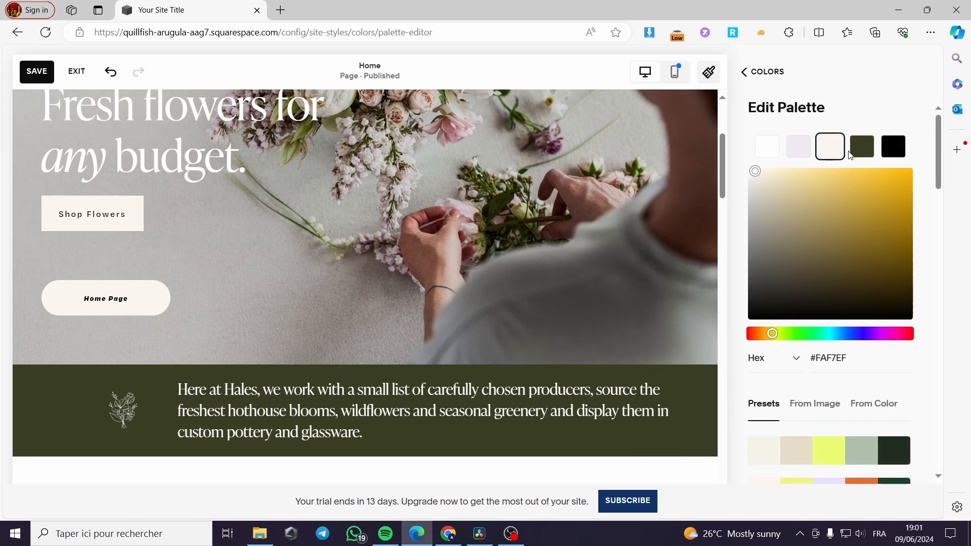
{"action": "left_click_drag", "start_coordinate": [761, 177], "coordinate": [769, 188]}
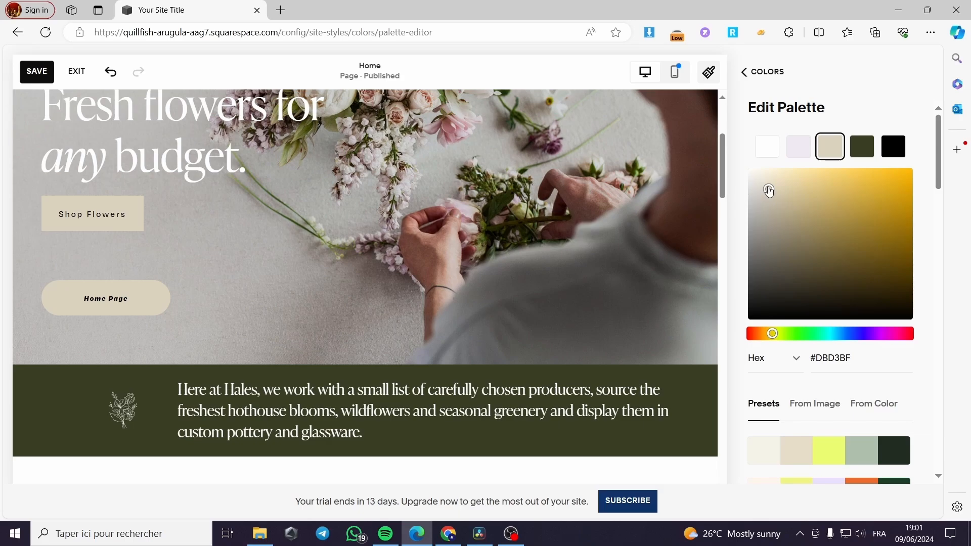
{"action": "left_click_drag", "start_coordinate": [768, 190], "coordinate": [798, 193]}
Step: Try a slightly different shade for the palette's white color and select the pale lavender swatch
{"action": "left_click", "coordinate": [773, 151]}
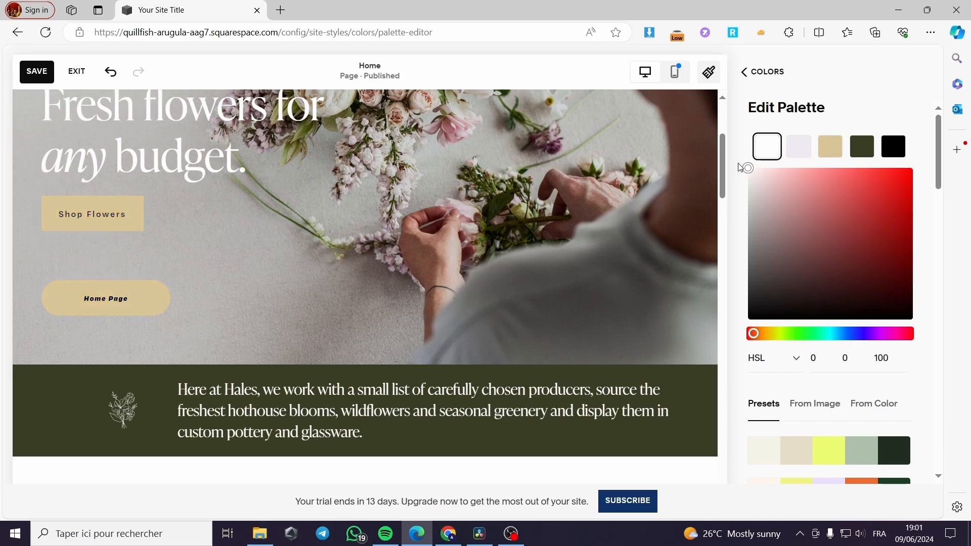
{"action": "mouse_move", "coordinate": [740, 167]}
{"action": "left_mouse_down"}
{"action": "mouse_move", "coordinate": [807, 210]}
{"action": "mouse_move", "coordinate": [749, 169]}
{"action": "left_mouse_up"}
{"action": "left_click", "coordinate": [800, 153]}
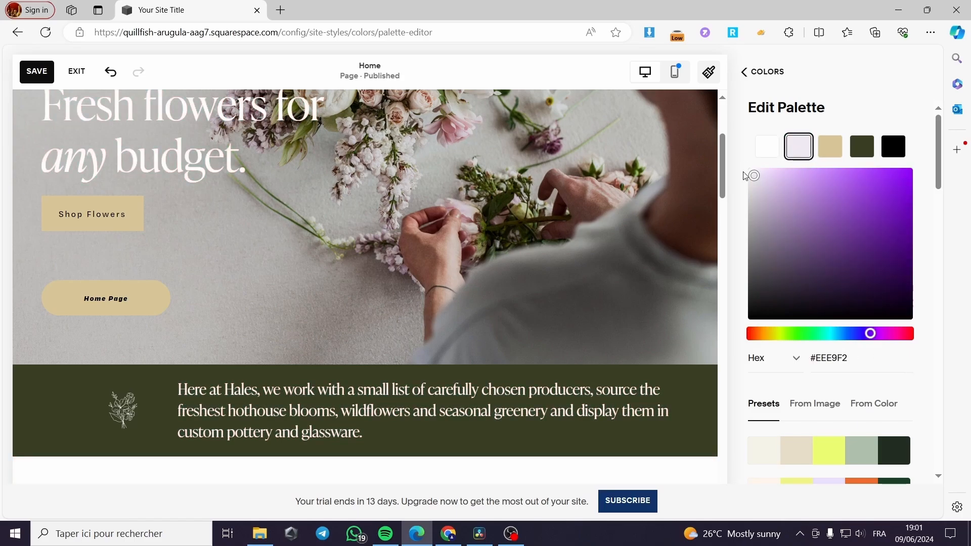
Step: Change the palette's tan button color to bright green #95E84E
{"action": "left_click", "coordinate": [829, 148]}
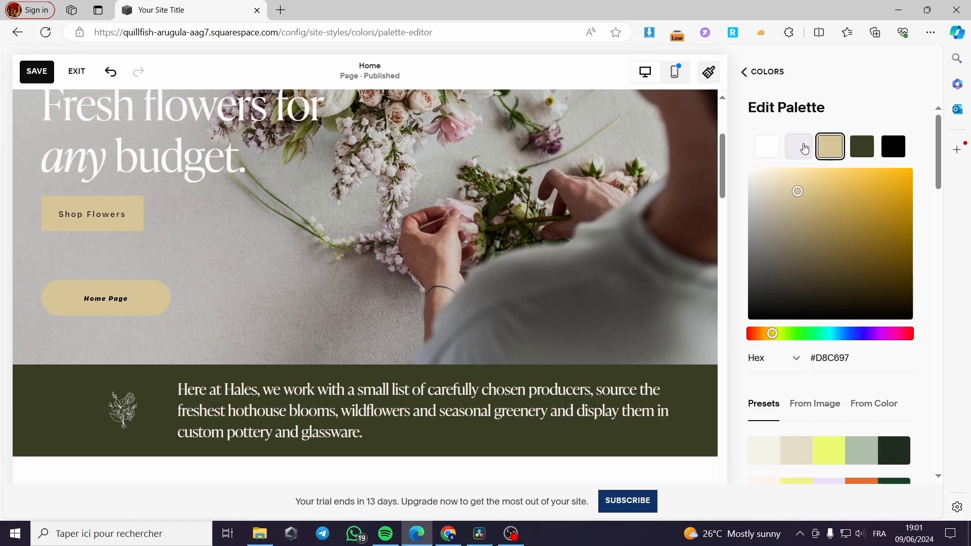
{"action": "left_click_drag", "start_coordinate": [801, 192], "coordinate": [743, 167]}
{"action": "left_click", "coordinate": [792, 333]}
Step: Try darkening the palette's white to a light grey with an HSL lightness of 89
{"action": "left_click", "coordinate": [767, 146]}
{"action": "left_click", "coordinate": [792, 176]}
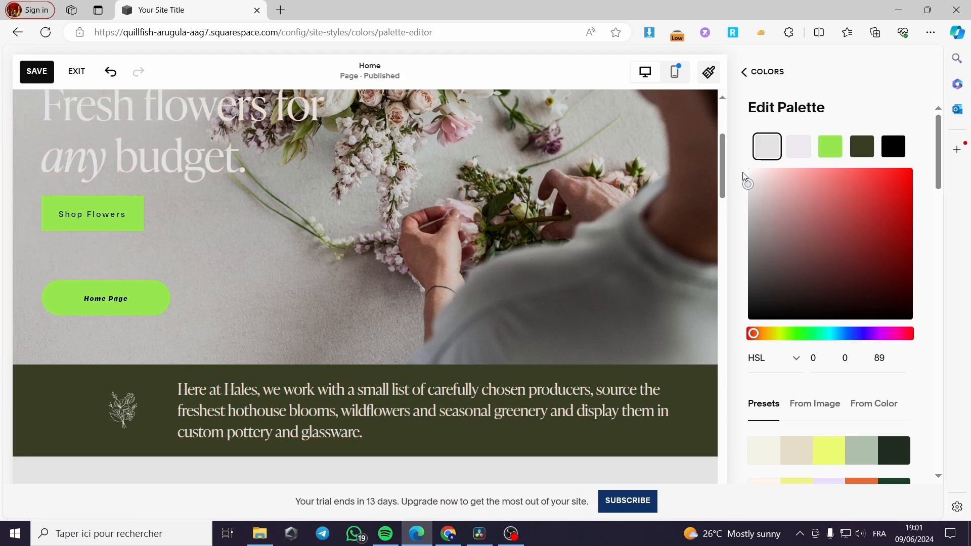
{"action": "left_click", "coordinate": [799, 147]}
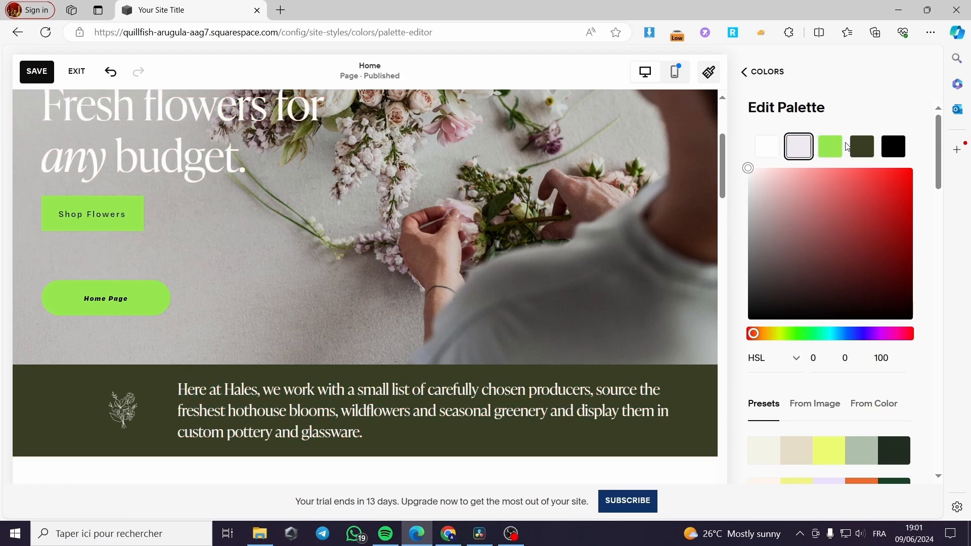
Step: Soften the palette's bright green button color to a lighter green and select the dark olive swatch
{"action": "left_click", "coordinate": [827, 151]}
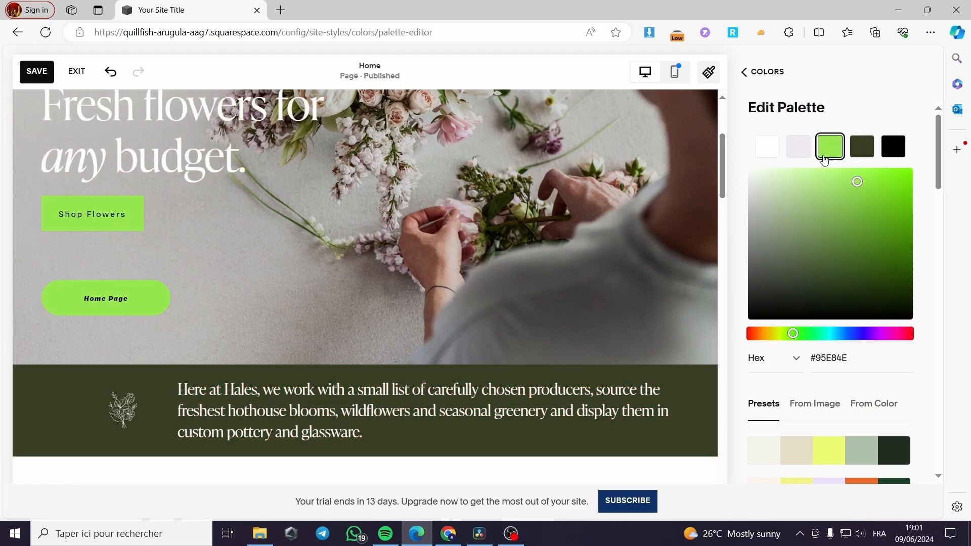
{"action": "mouse_move", "coordinate": [856, 184]}
{"action": "left_mouse_down"}
{"action": "mouse_move", "coordinate": [831, 214]}
{"action": "mouse_move", "coordinate": [841, 184]}
{"action": "left_mouse_up"}
{"action": "left_click", "coordinate": [861, 147]}
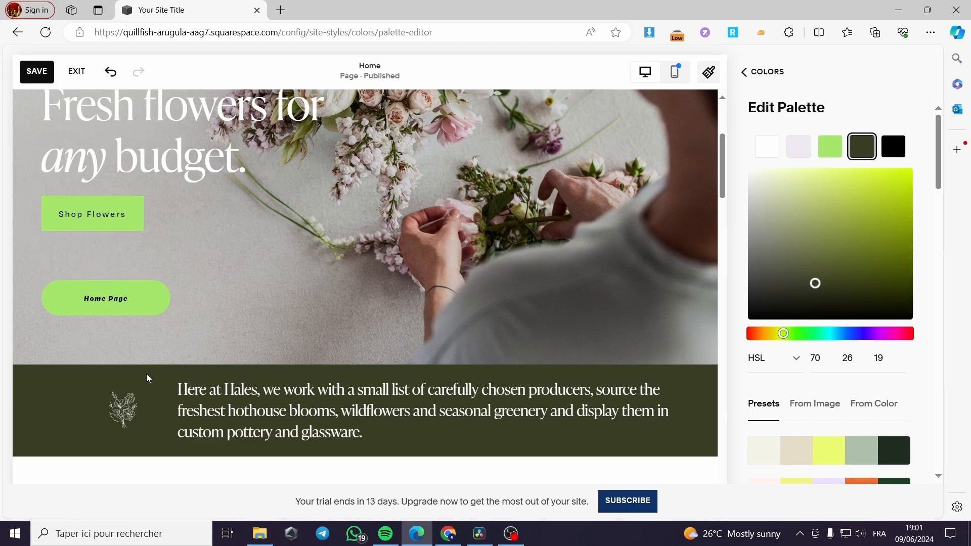
Step: Lighten the palette's dark olive color to a soft green, HSL 70, 39, 66, and select the black swatch
{"action": "left_click_drag", "start_coordinate": [819, 286], "coordinate": [808, 202]}
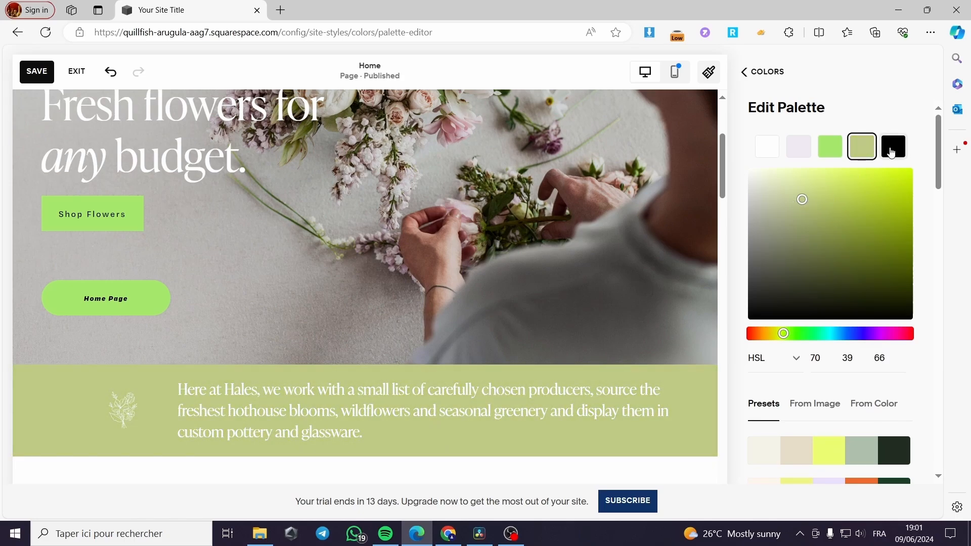
{"action": "left_click", "coordinate": [893, 147]}
{"action": "scroll", "coordinate": [630, 346], "scroll_direction": "down", "scroll_amount": 3}
{"action": "scroll", "coordinate": [630, 347], "scroll_direction": "down", "scroll_amount": 5}
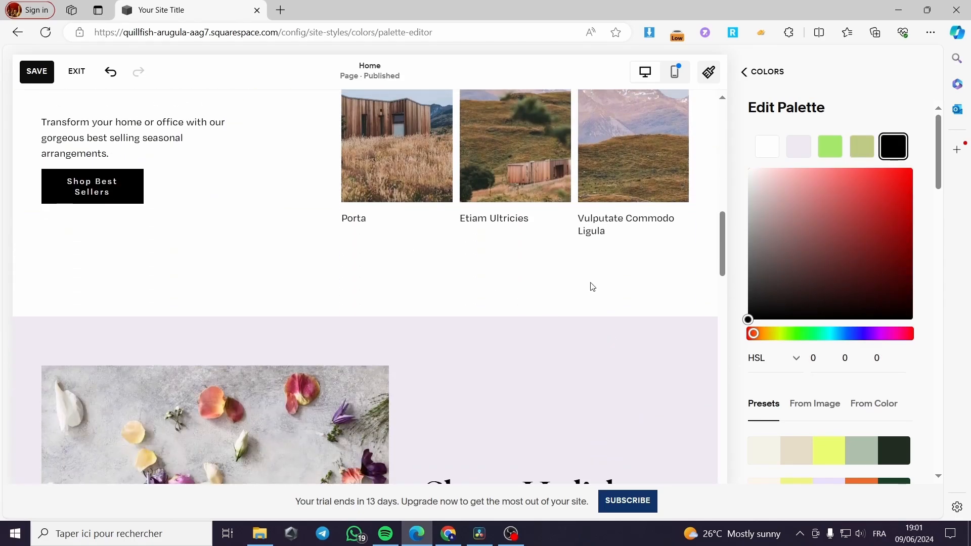
Step: Try a muted red for the palette's black color, then set it to a near-black, HSL 0, 0, 3
{"action": "left_click_drag", "start_coordinate": [839, 187], "coordinate": [810, 215]}
{"action": "scroll", "coordinate": [206, 181], "scroll_direction": "up", "scroll_amount": 2}
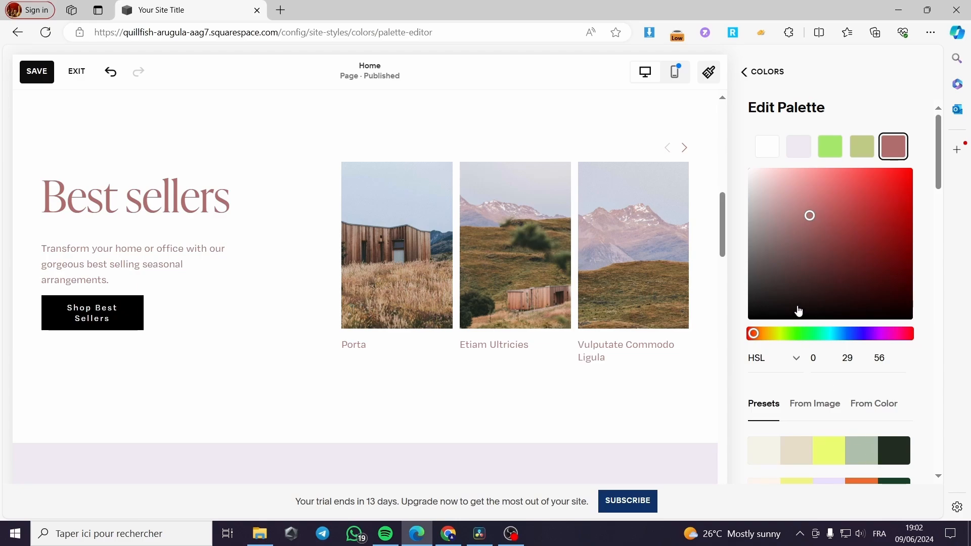
{"action": "left_click_drag", "start_coordinate": [766, 310], "coordinate": [750, 318]}
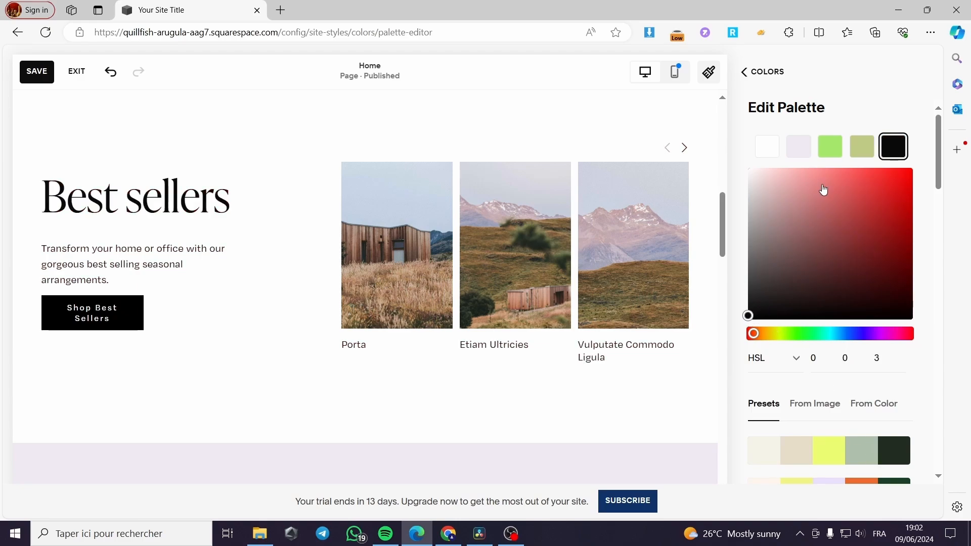
Step: Change the palette's light green button color to a bright blue, HSL 205, 97, 59
{"action": "left_click", "coordinate": [829, 146]}
{"action": "scroll", "coordinate": [726, 244], "scroll_direction": "up", "scroll_amount": 7}
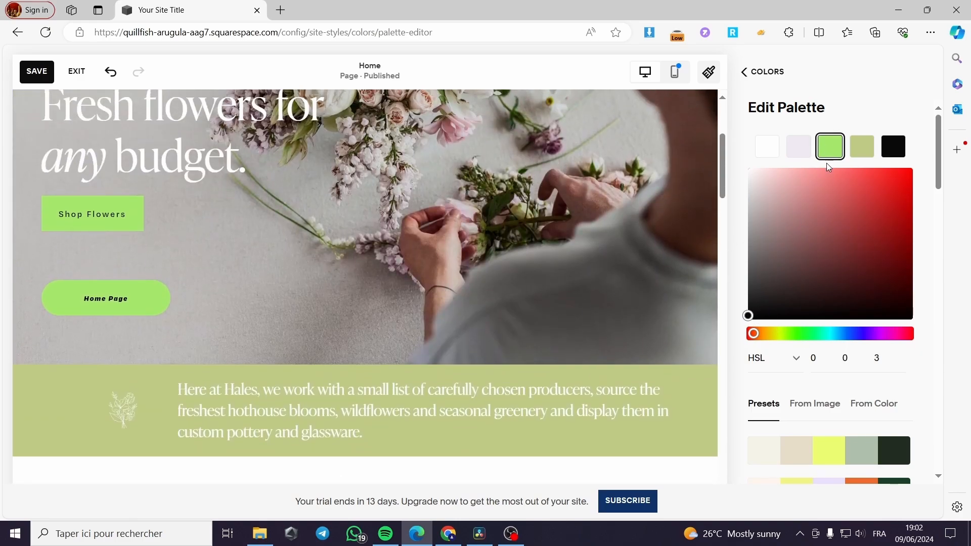
{"action": "left_click_drag", "start_coordinate": [764, 340], "coordinate": [840, 338]}
{"action": "left_click_drag", "start_coordinate": [818, 296], "coordinate": [881, 170]}
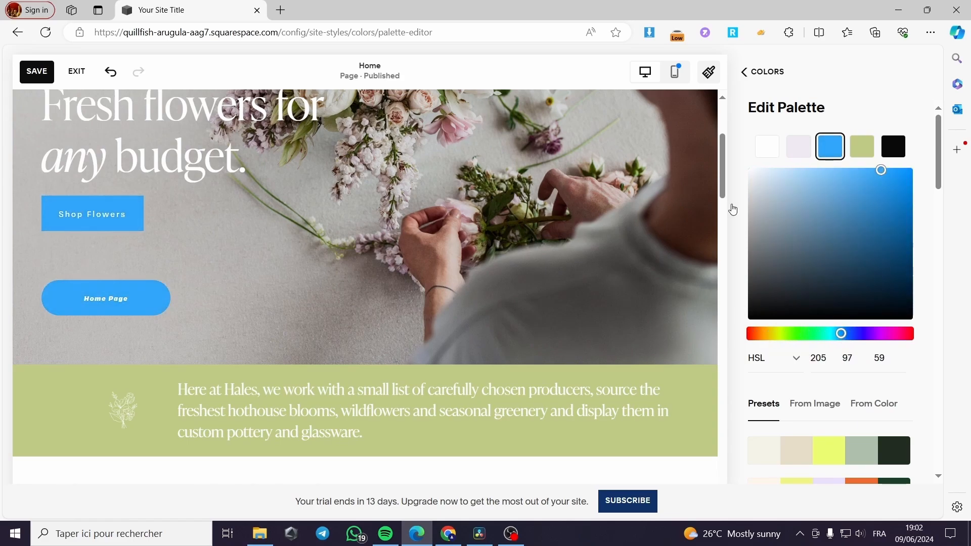
Step: Leave the site styles, return to the page editor and save the Home page
{"action": "left_click", "coordinate": [750, 74]}
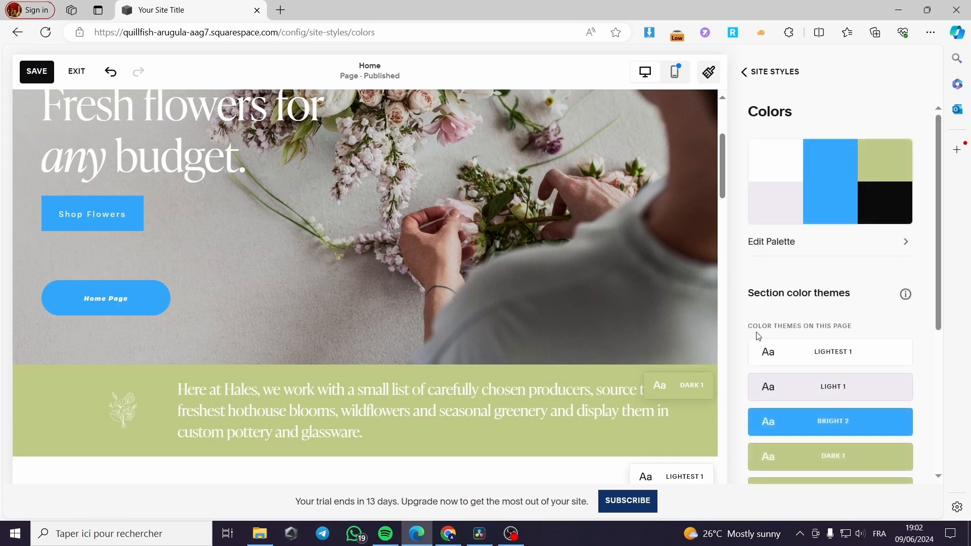
{"action": "left_click", "coordinate": [745, 72]}
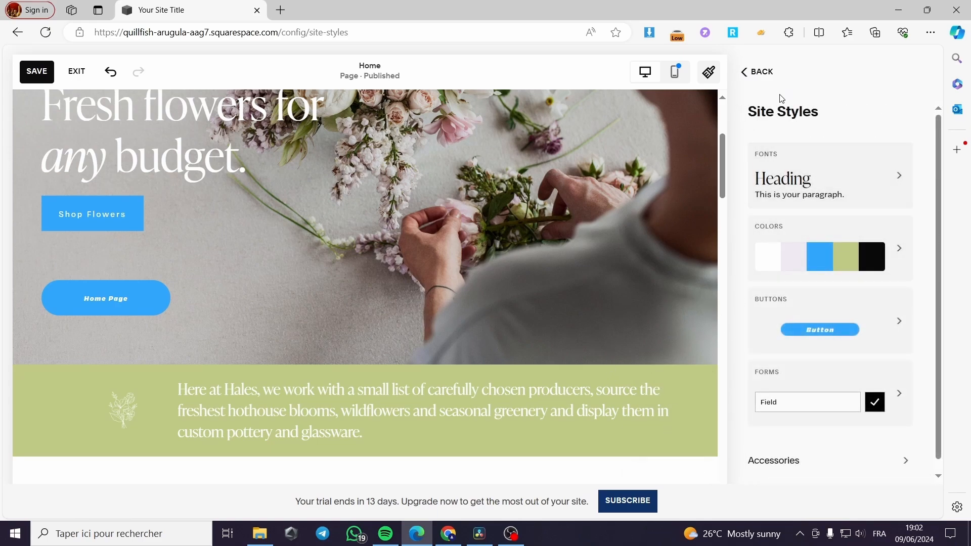
{"action": "left_click", "coordinate": [745, 72]}
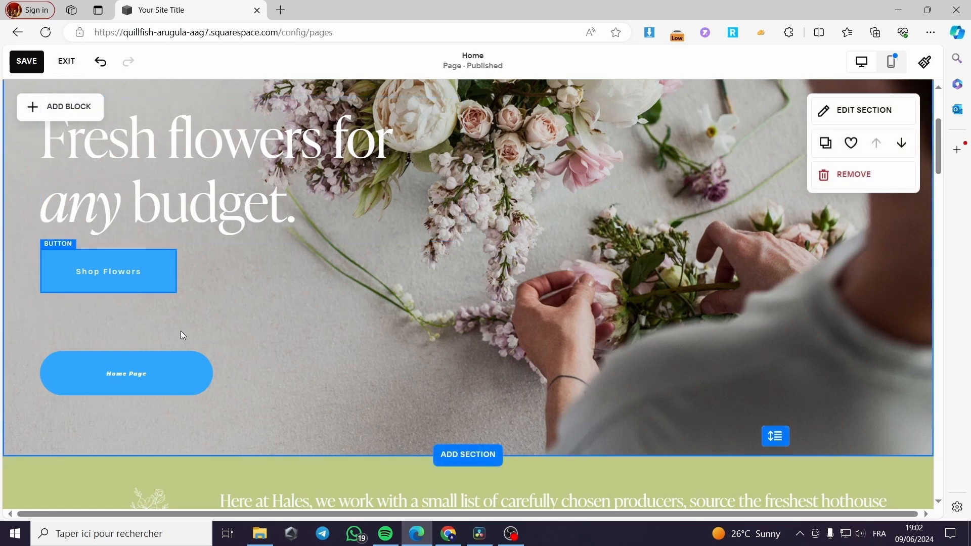
{"action": "left_click", "coordinate": [26, 61]}
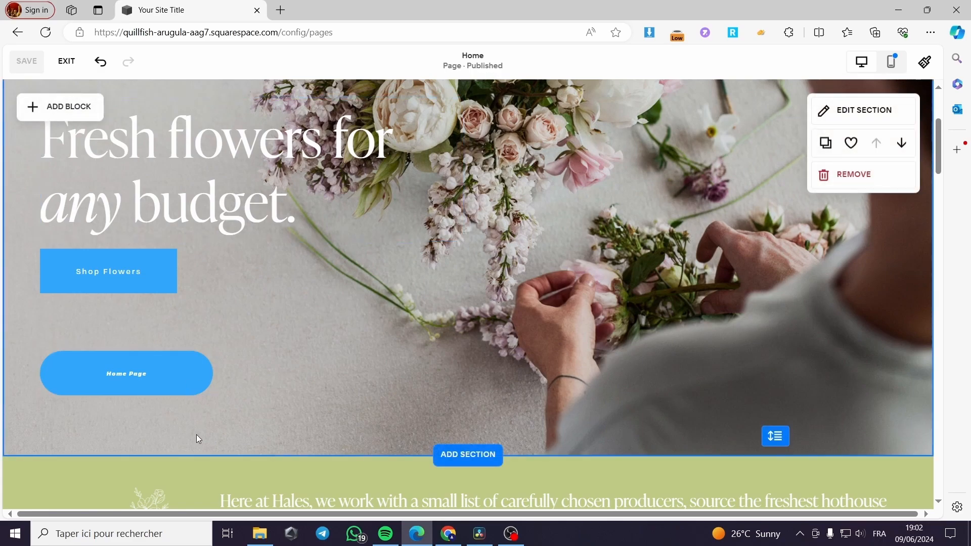
{"action": "left_click", "coordinate": [147, 382]}
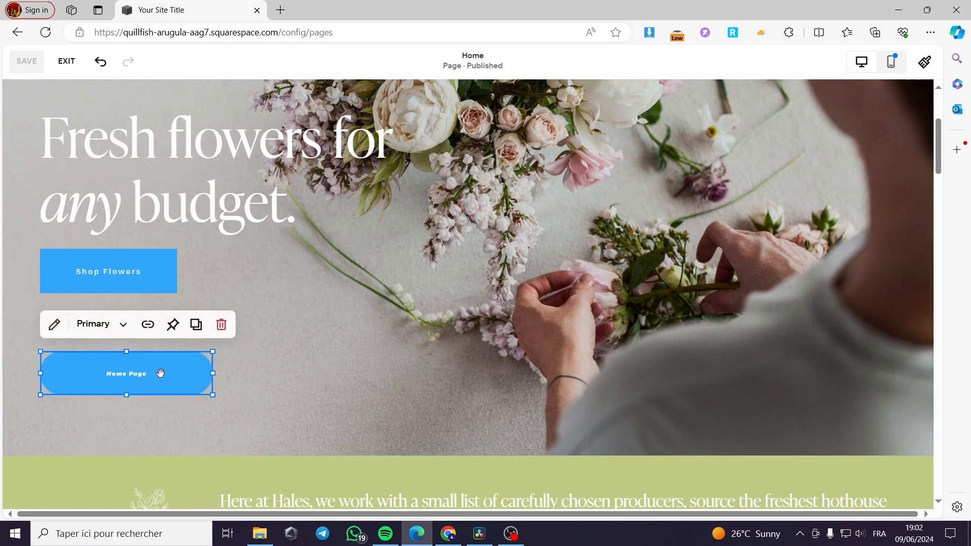
{"action": "left_click", "coordinate": [123, 326]}
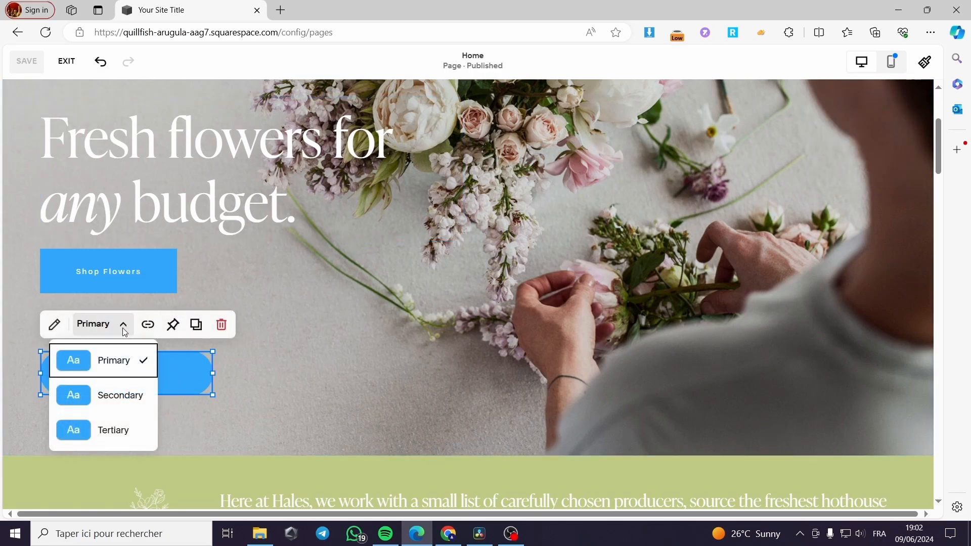
{"action": "left_click", "coordinate": [129, 380]}
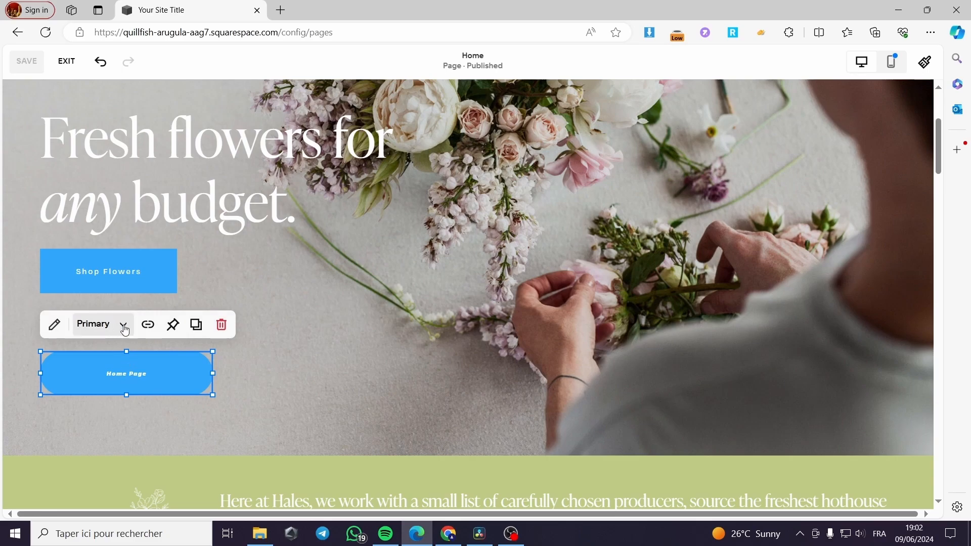
{"action": "left_click", "coordinate": [54, 324]}
{"action": "left_click", "coordinate": [488, 306]}
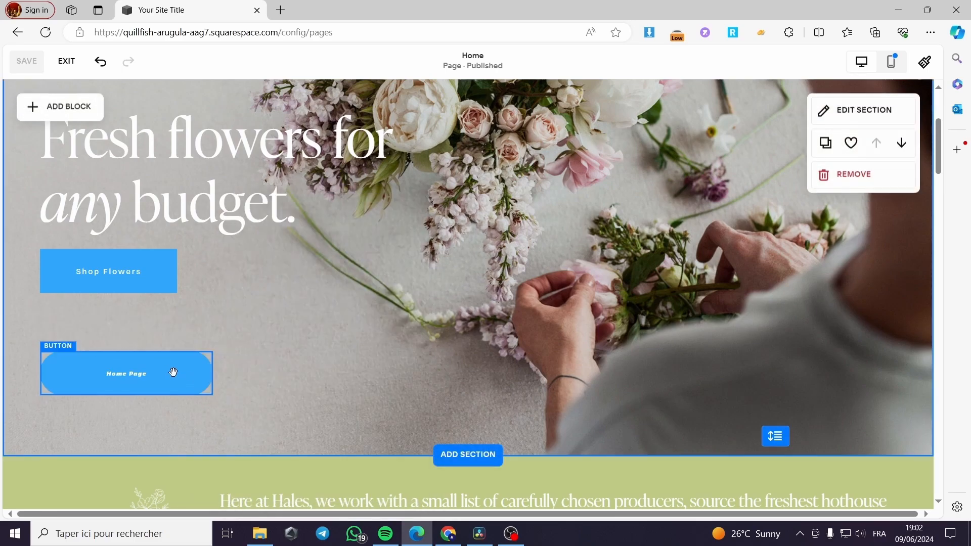
Step: Link the Home Page button in the hero section to the /home page and have the link open in a new tab
{"action": "left_click", "coordinate": [179, 376]}
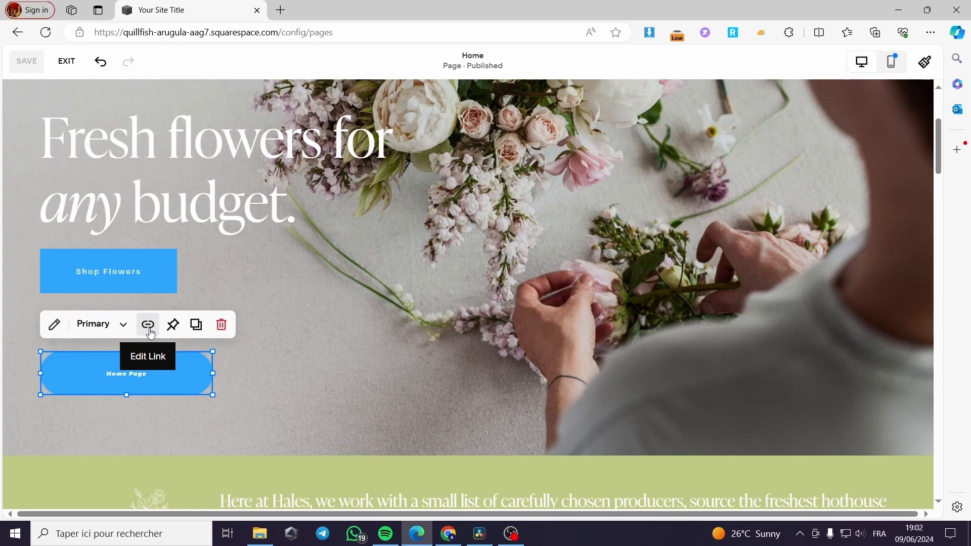
{"action": "left_click", "coordinate": [147, 325]}
{"action": "left_click", "coordinate": [183, 402]}
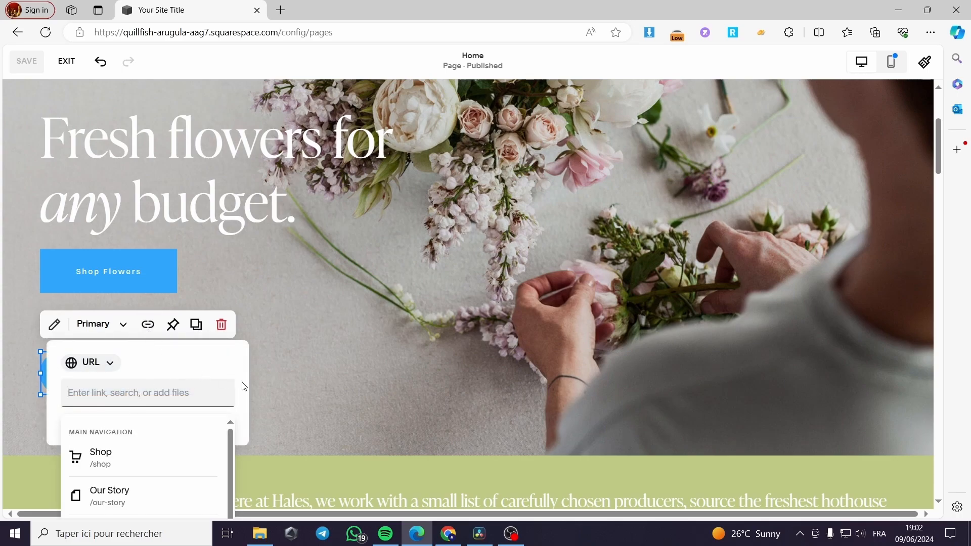
{"action": "scroll", "coordinate": [405, 412], "scroll_direction": "down", "scroll_amount": 3}
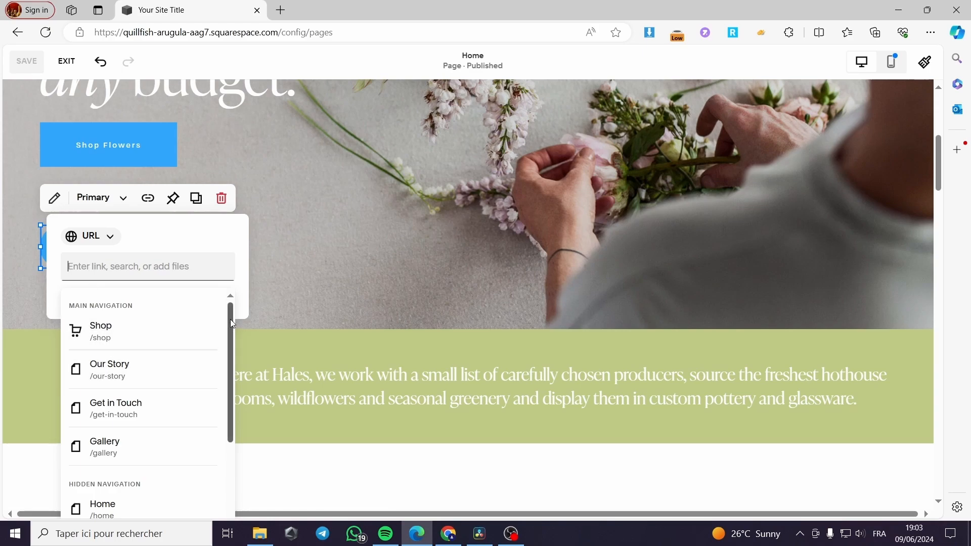
{"action": "mouse_move", "coordinate": [230, 319]}
{"action": "left_mouse_down"}
{"action": "mouse_move", "coordinate": [231, 367]}
{"action": "mouse_move", "coordinate": [231, 335]}
{"action": "left_mouse_up"}
{"action": "scroll", "coordinate": [171, 403], "scroll_direction": "down", "scroll_amount": 1}
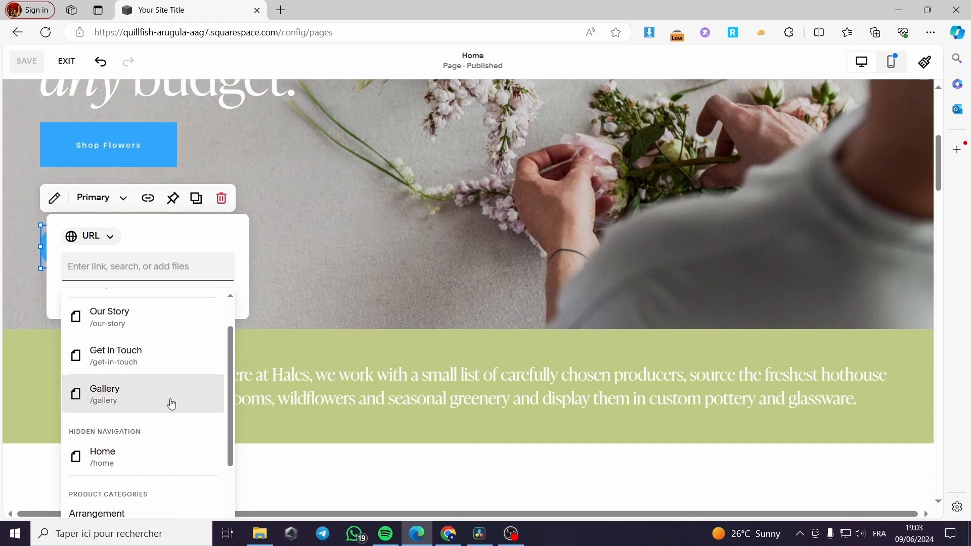
{"action": "left_click", "coordinate": [108, 458]}
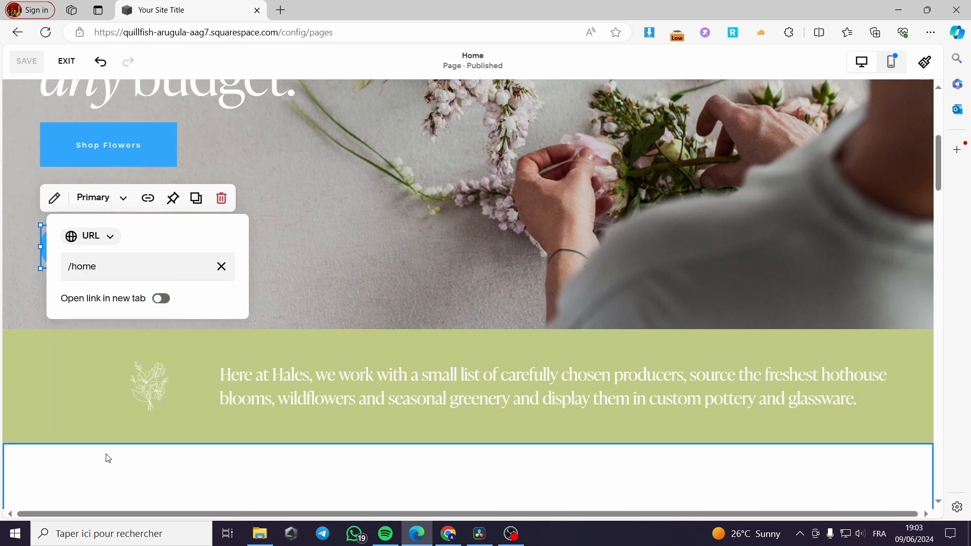
{"action": "left_click", "coordinate": [160, 301]}
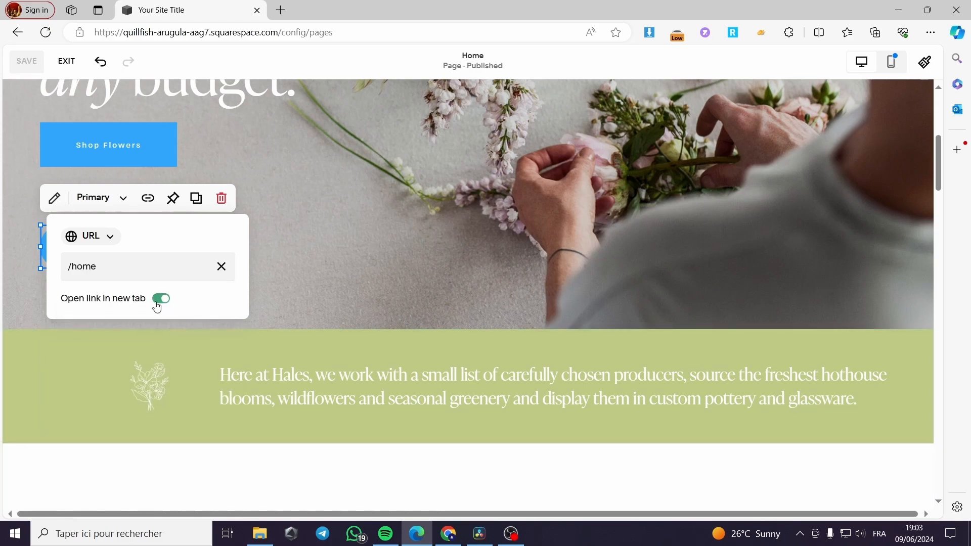
{"action": "left_click", "coordinate": [327, 290]}
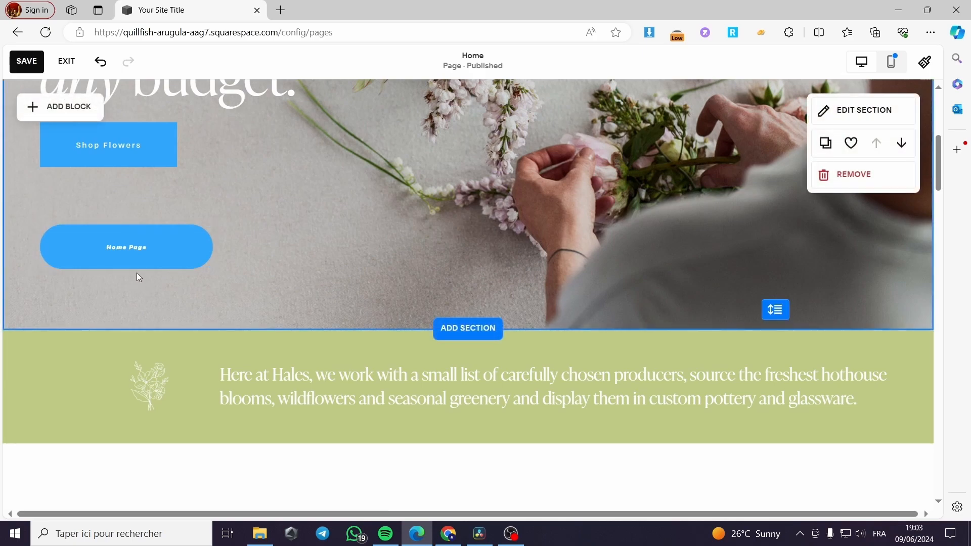
{"action": "scroll", "coordinate": [150, 281], "scroll_direction": "up", "scroll_amount": 1}
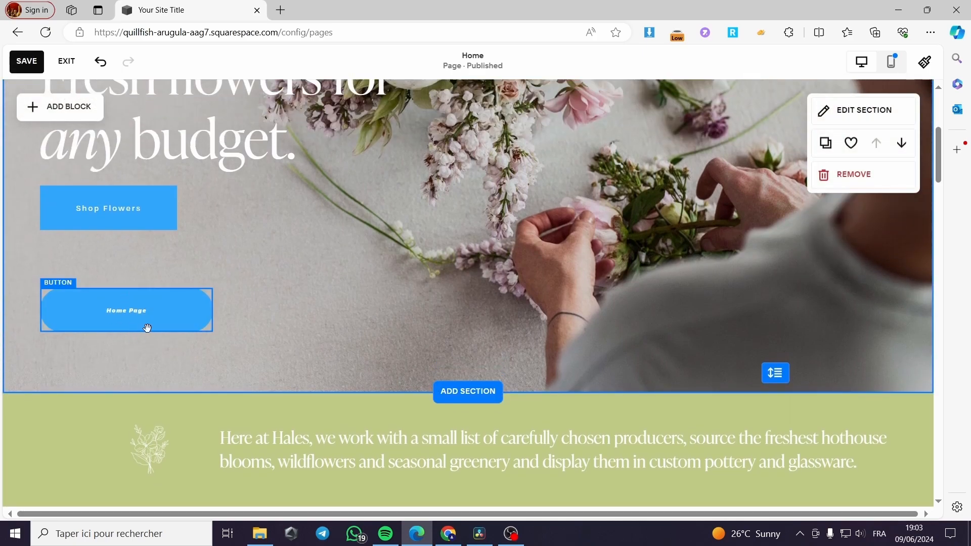
{"action": "left_click", "coordinate": [135, 314]}
{"action": "left_click", "coordinate": [135, 313]}
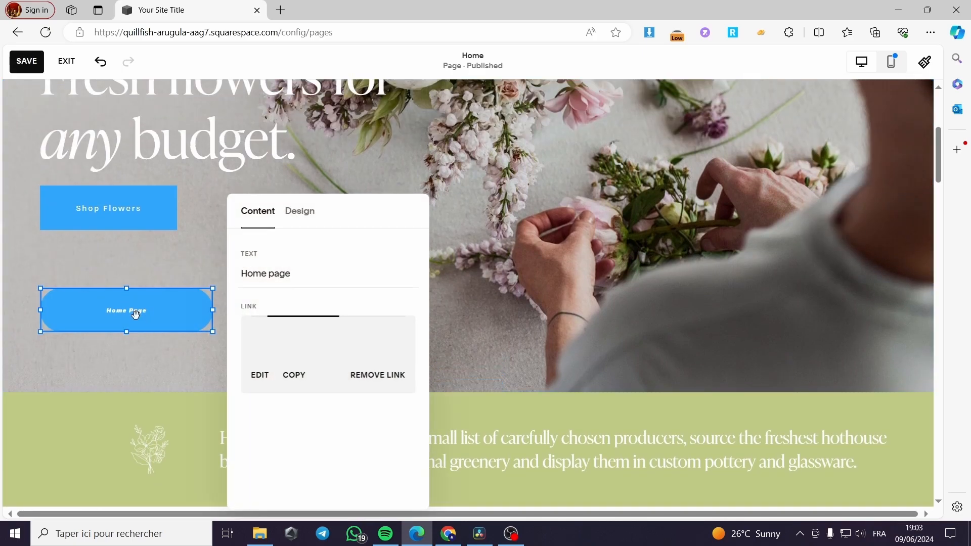
{"action": "left_click", "coordinate": [112, 346]}
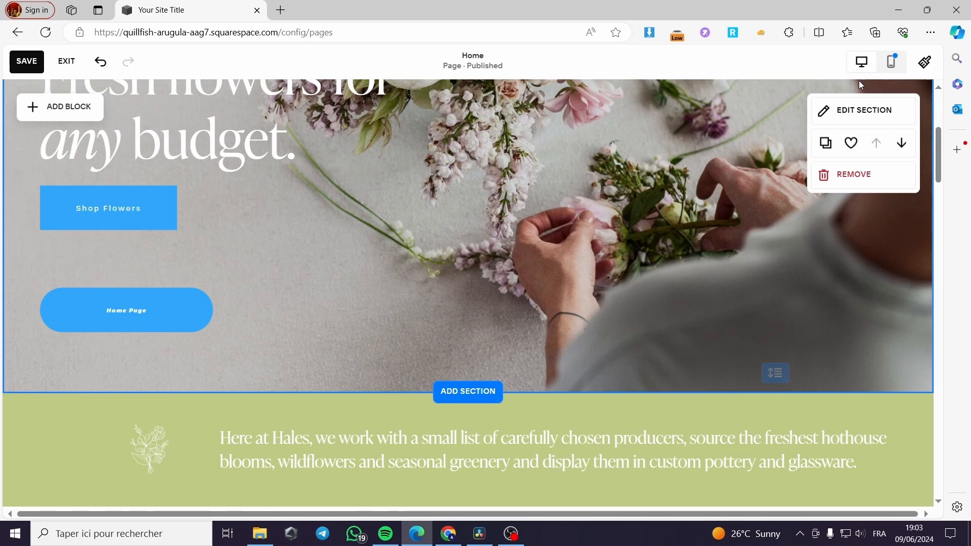
Step: Save the changes to the Home page and exit editing mode
{"action": "left_click", "coordinate": [29, 63]}
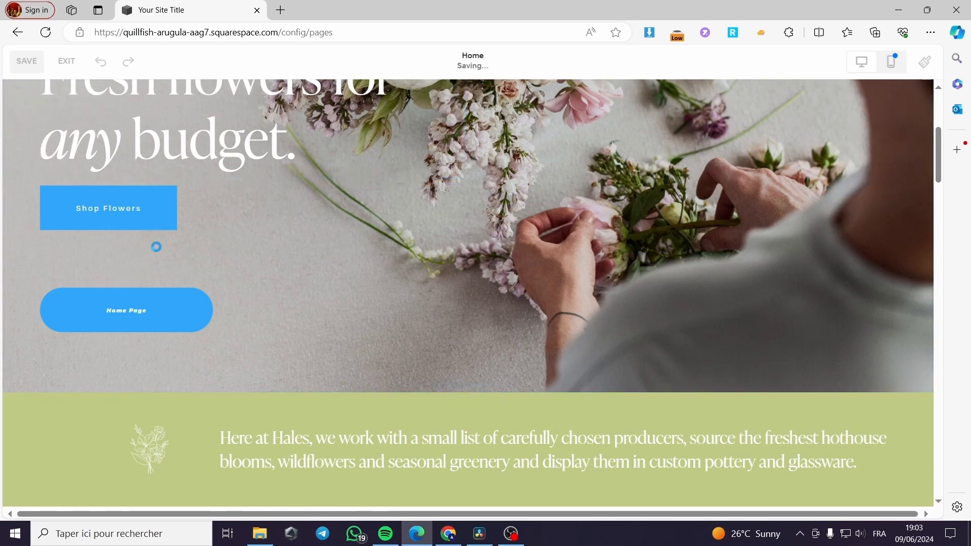
{"action": "left_click", "coordinate": [66, 61]}
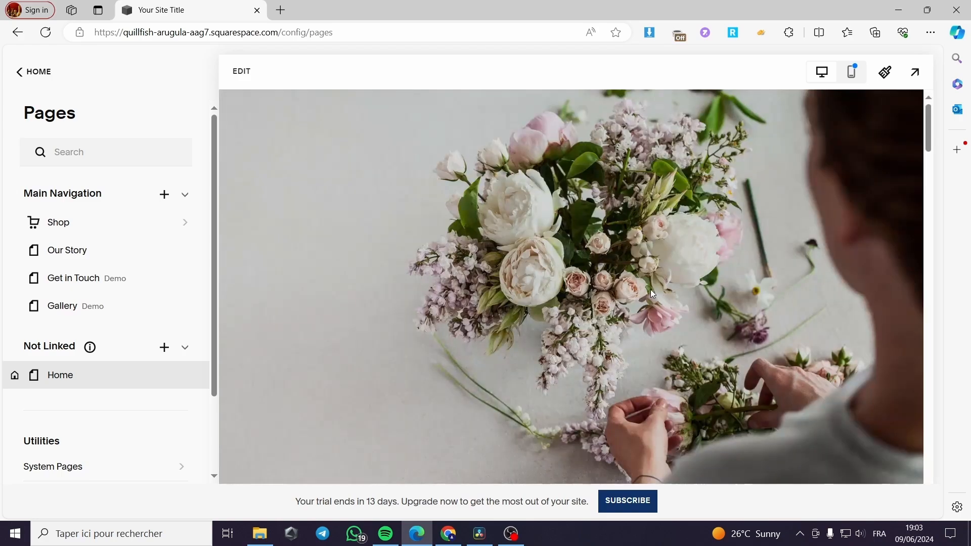
Step: Review the Home page in the site preview and test the Home Page button's link
{"action": "scroll", "coordinate": [649, 289], "scroll_direction": "down", "scroll_amount": 5}
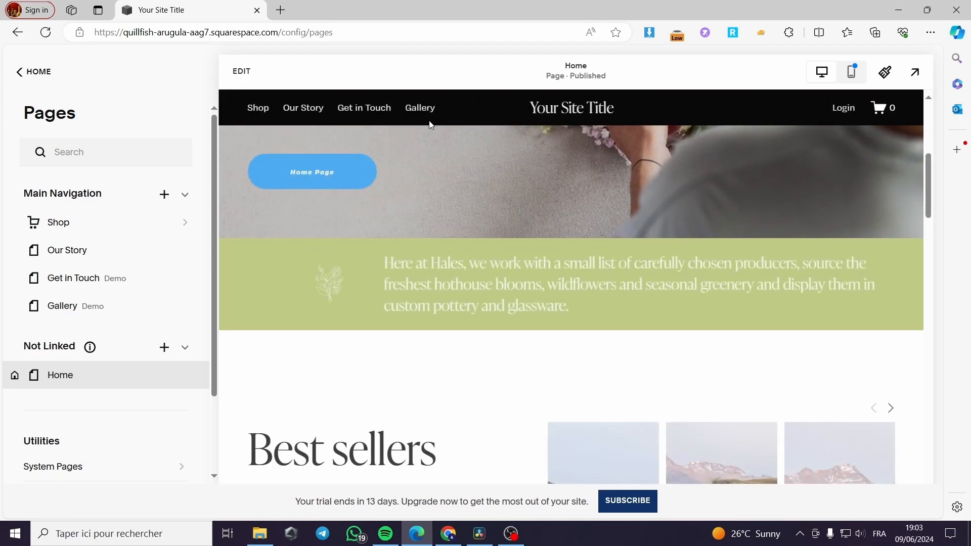
{"action": "scroll", "coordinate": [477, 187], "scroll_direction": "down", "scroll_amount": 6}
{"action": "scroll", "coordinate": [476, 185], "scroll_direction": "up", "scroll_amount": 6}
{"action": "scroll", "coordinate": [454, 202], "scroll_direction": "up", "scroll_amount": 3}
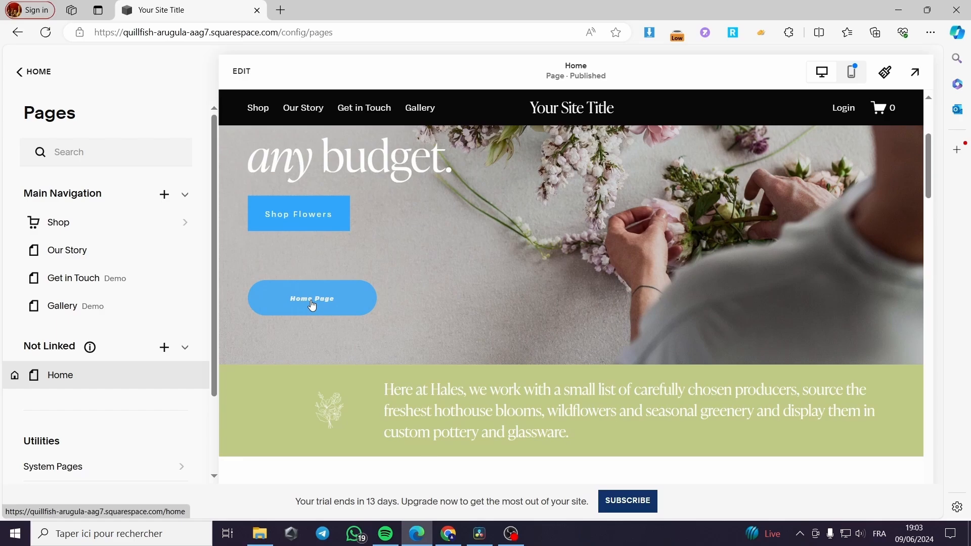
{"action": "left_click", "coordinate": [312, 299]}
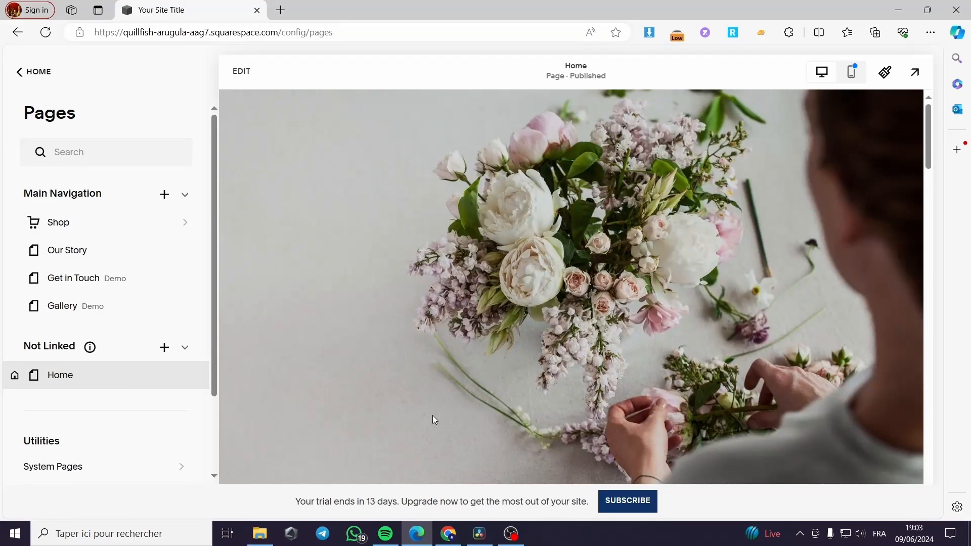
{"action": "scroll", "coordinate": [517, 223], "scroll_direction": "down", "scroll_amount": 3}
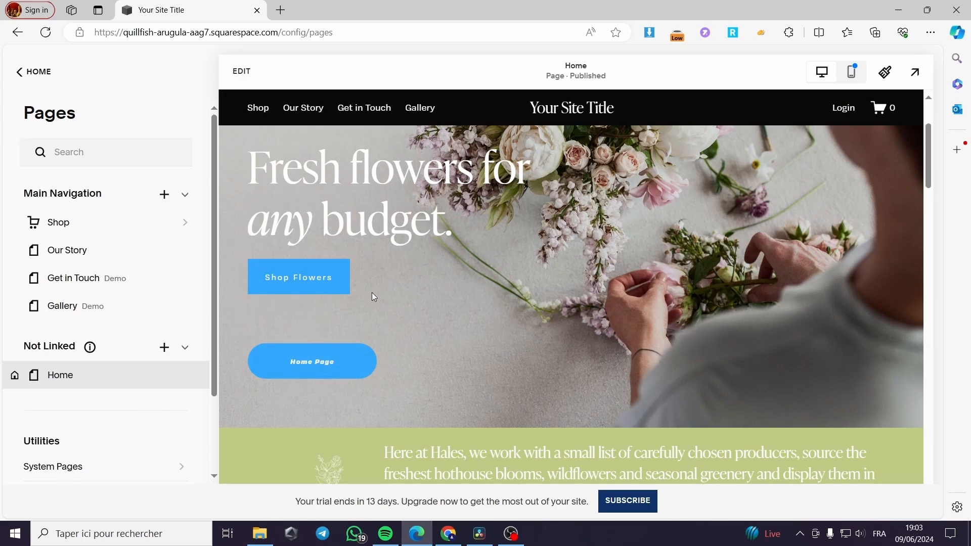
{"action": "left_click_drag", "start_coordinate": [215, 323], "coordinate": [218, 226]}
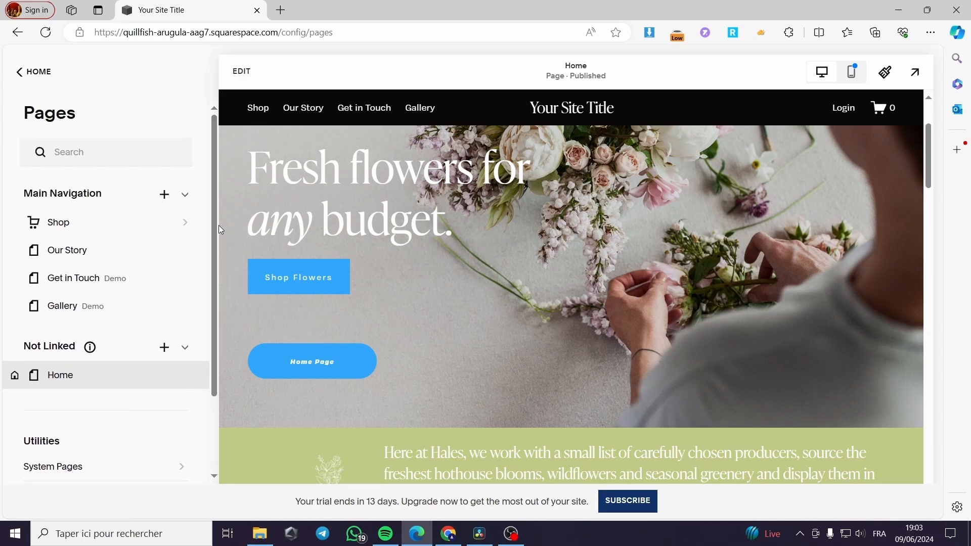